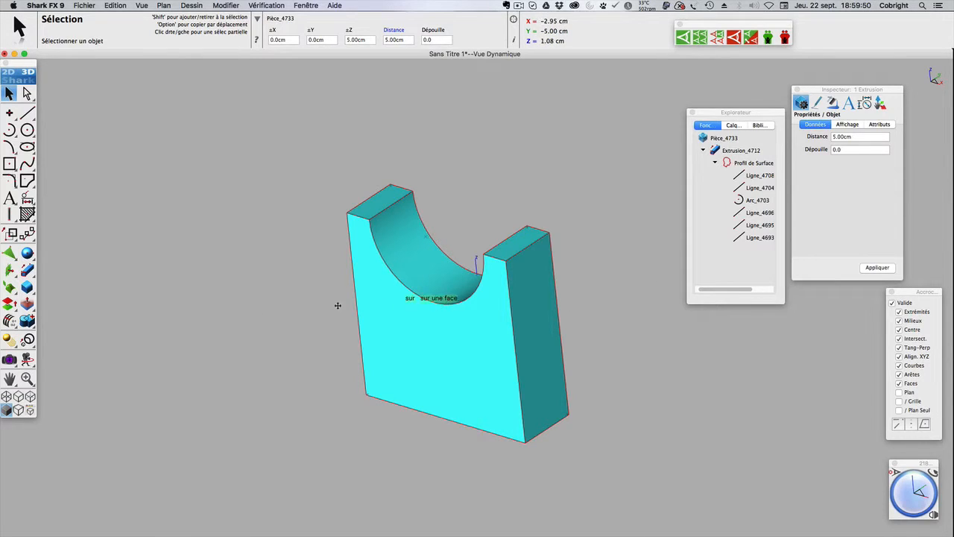
# - Create a Mise en Plan drawing of the extruded part using the A3 H - 4 Vues format
pyautogui.click(188, 309)
pyautogui.moveTo(27, 340); pyautogui.dragTo(46, 340)
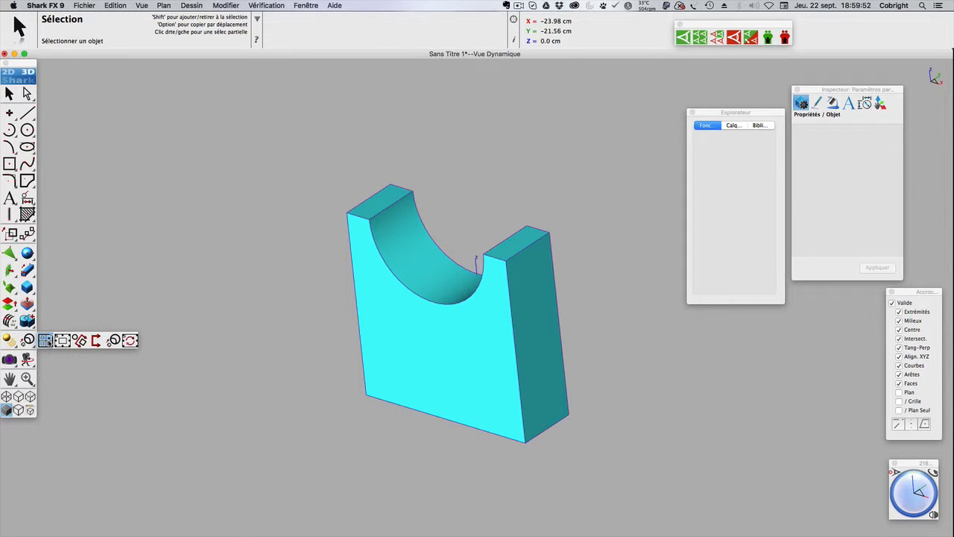
pyautogui.click(45, 340)
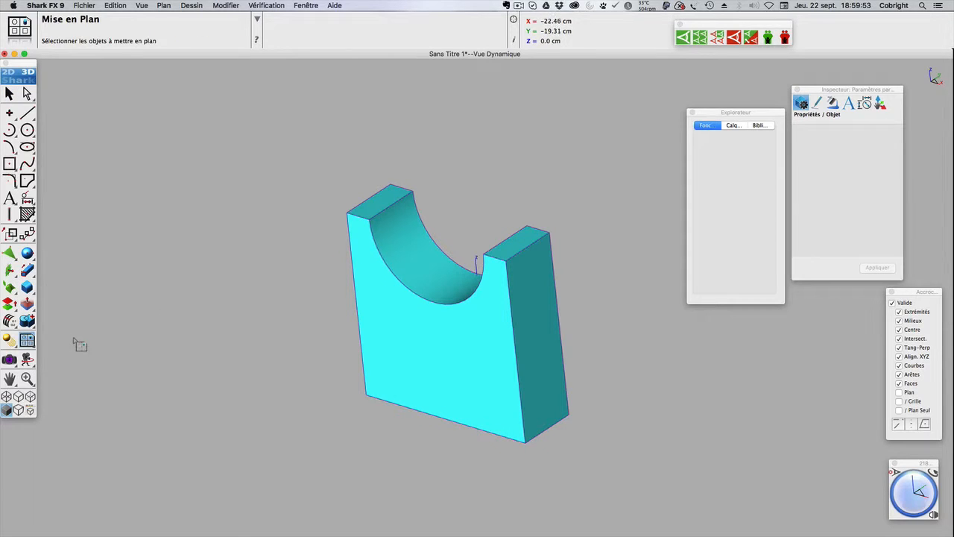
pyautogui.click(377, 331)
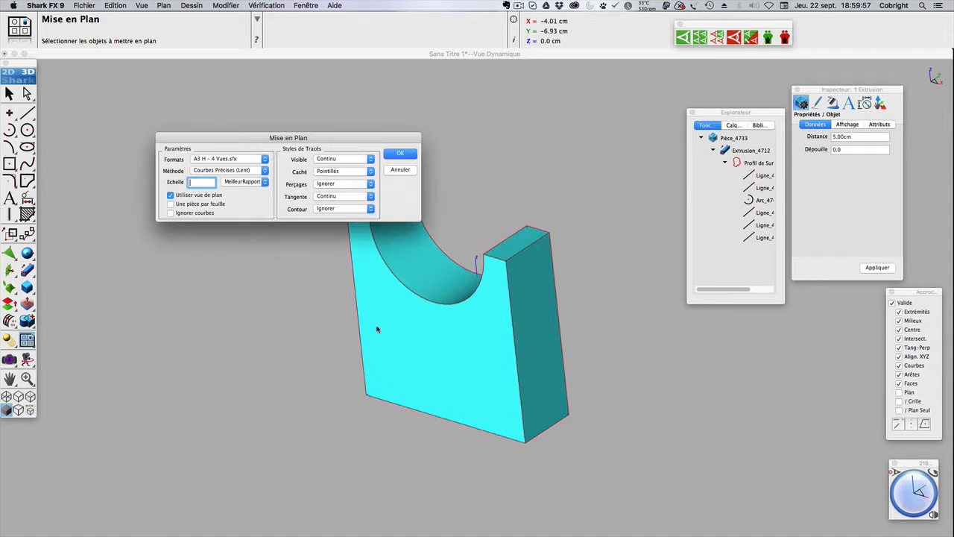
pyautogui.click(226, 159)
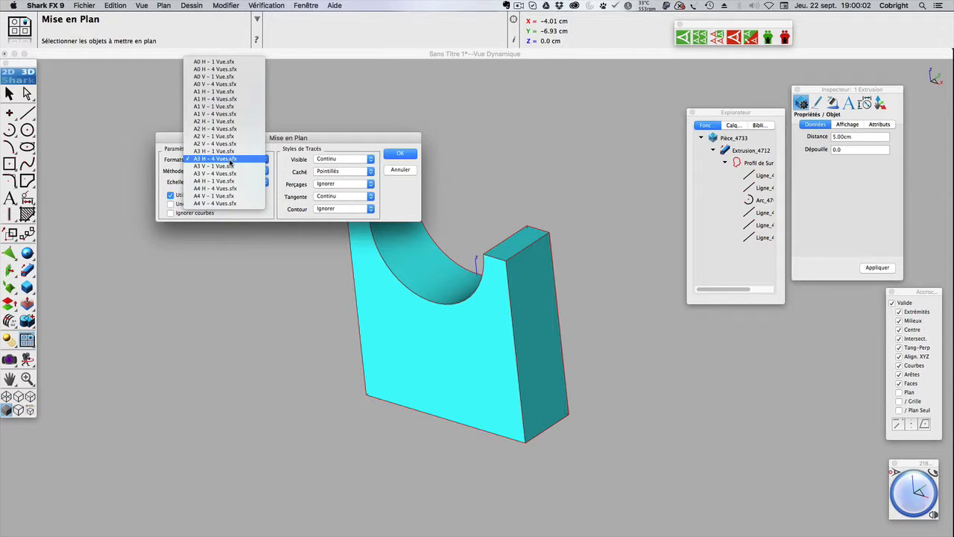
pyautogui.click(231, 160)
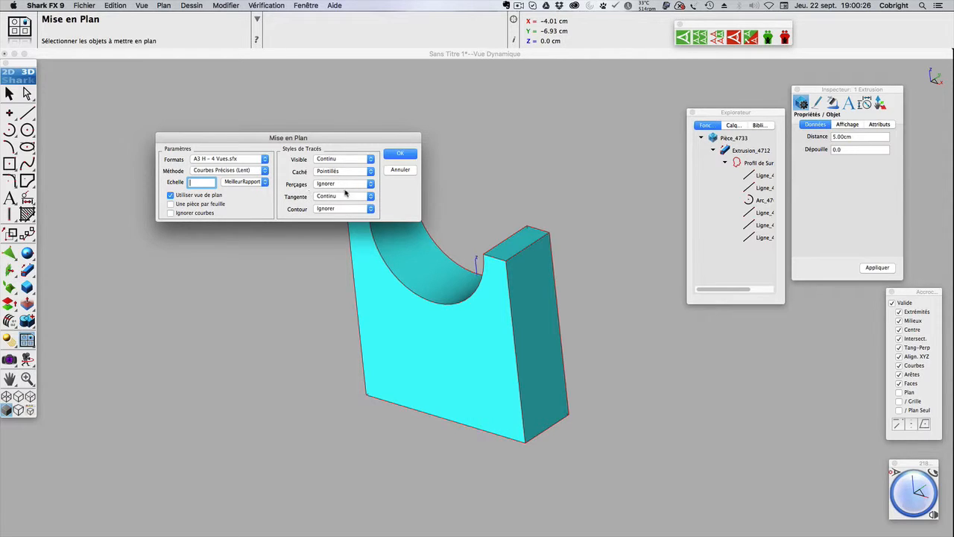
pyautogui.click(410, 155)
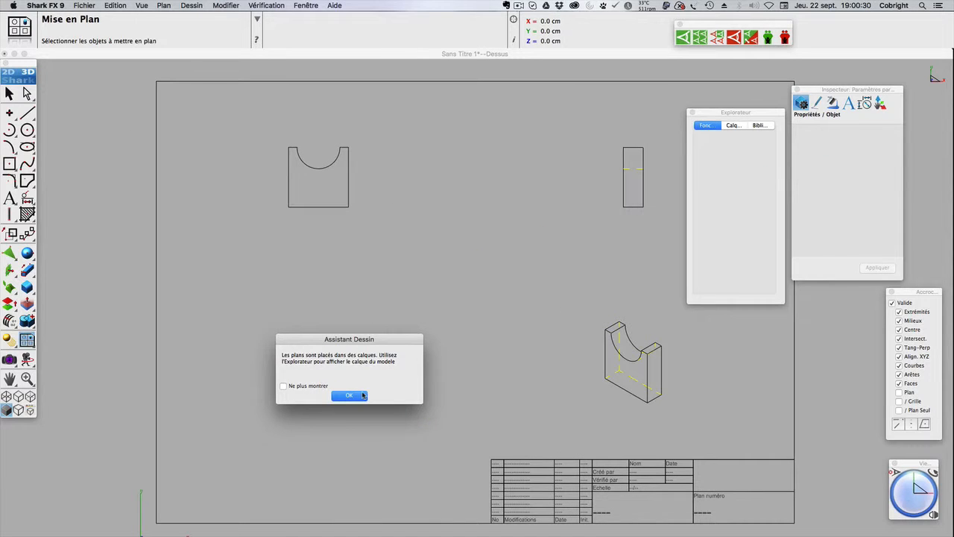
pyautogui.click(351, 395)
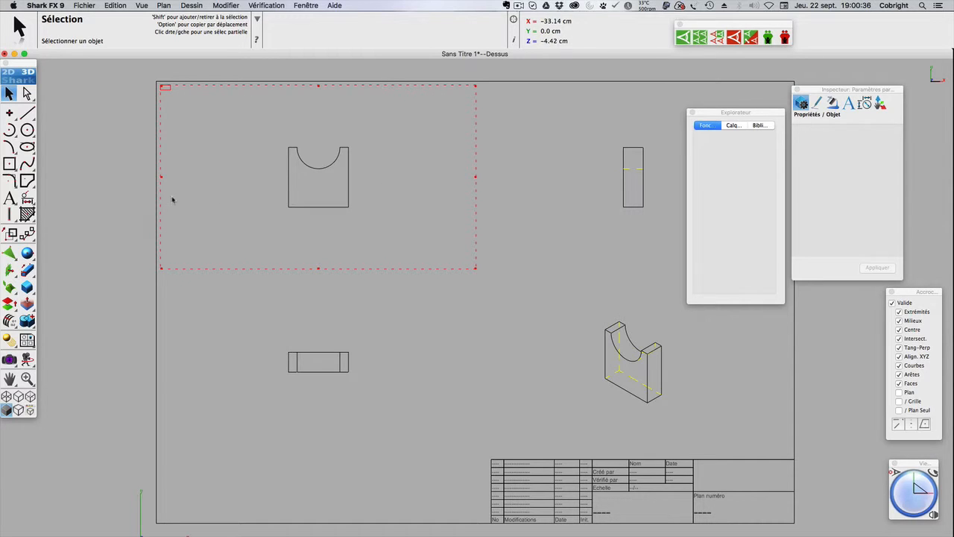
# - Dimension the overall height and width of the front view with Cotation Rapide
pyautogui.click(26, 198)
pyautogui.moveTo(222, 183); pyautogui.dragTo(306, 298)
pyautogui.click(312, 302)
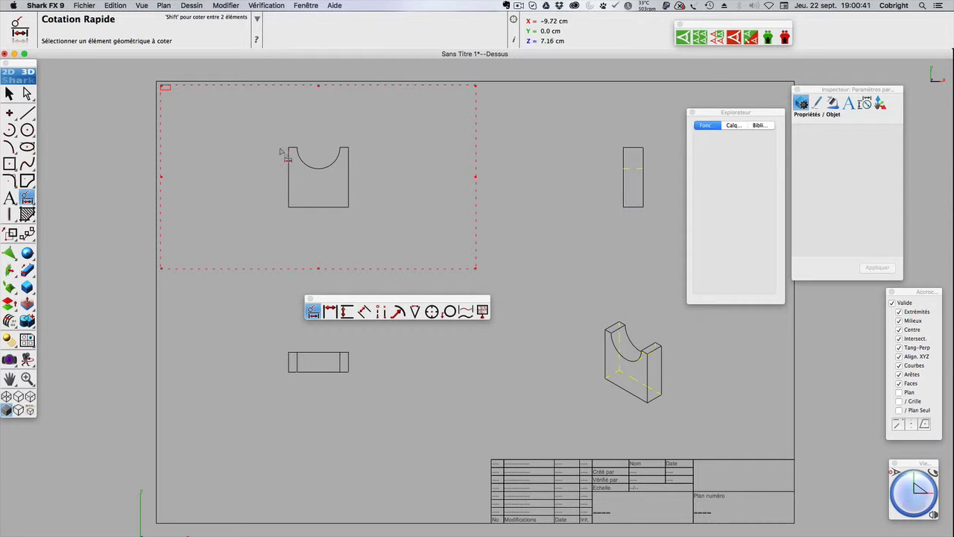
pyautogui.click(290, 179)
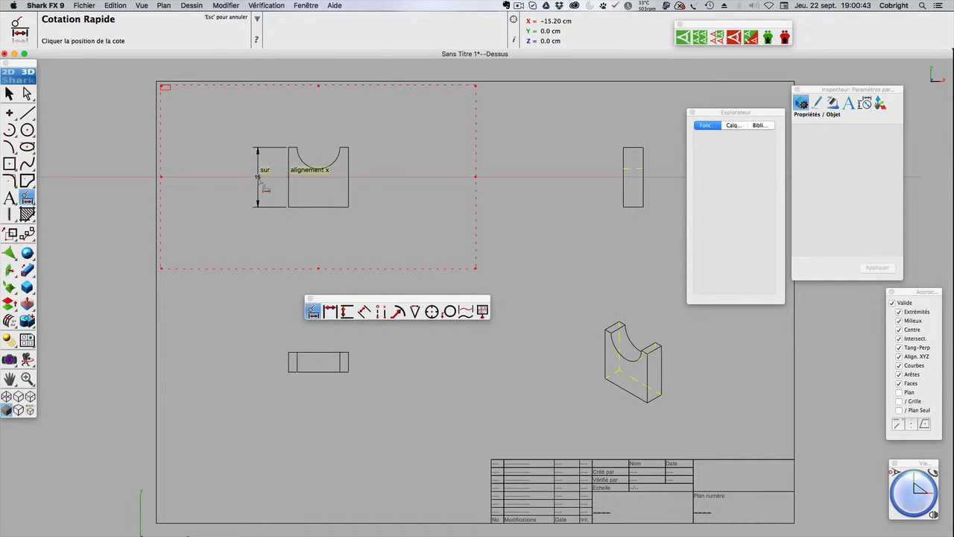
pyautogui.click(257, 177)
pyautogui.click(329, 206)
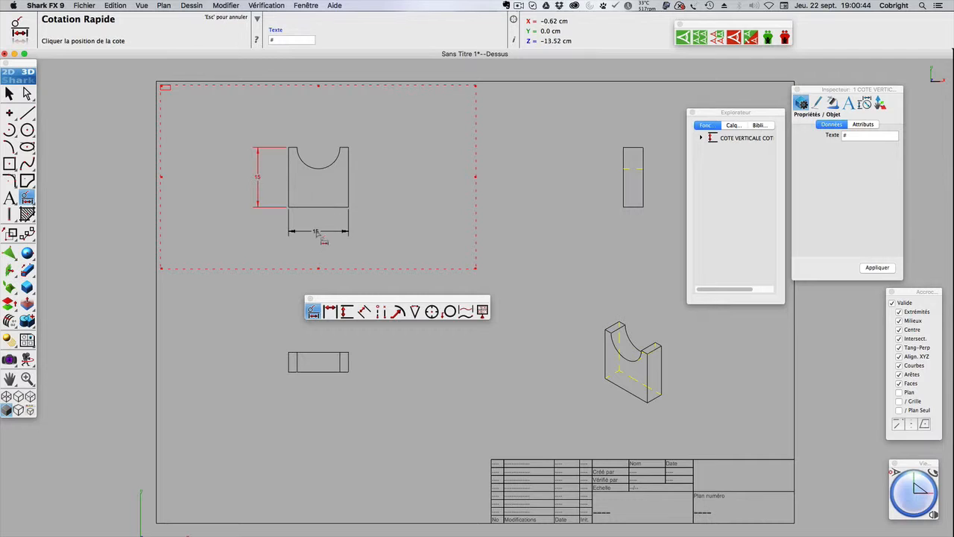
pyautogui.click(317, 233)
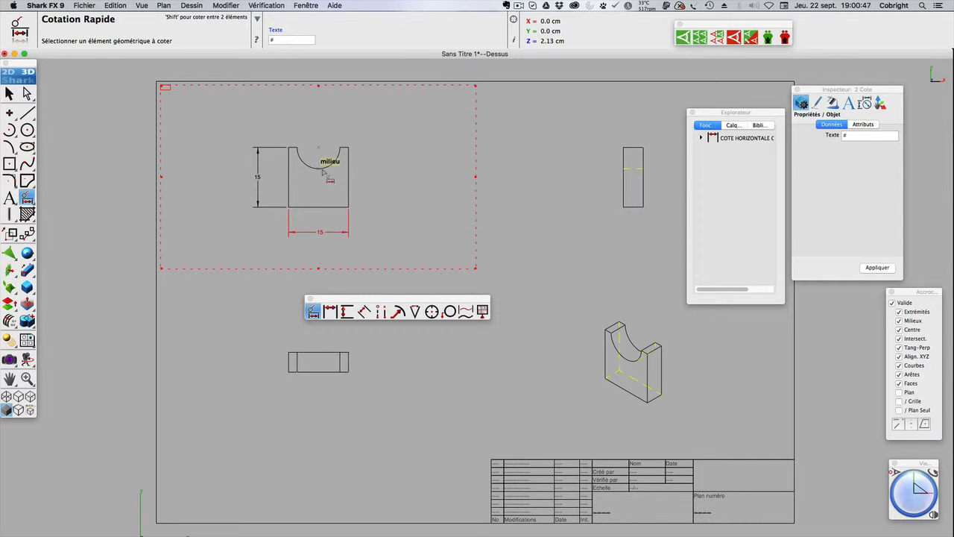
# - Dimension the arc's radius and the two short upper edges of the front view
pyautogui.click(323, 170)
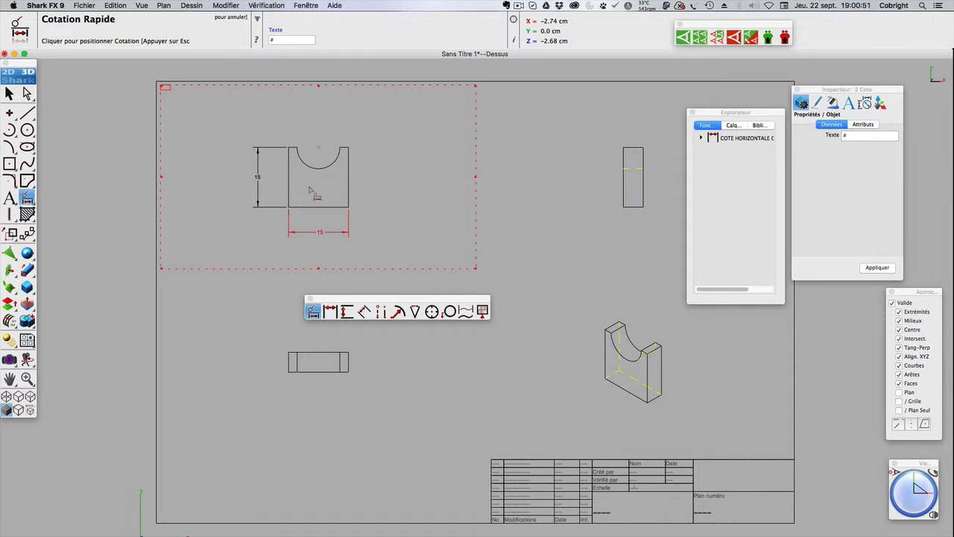
pyautogui.click(311, 191)
pyautogui.click(349, 134)
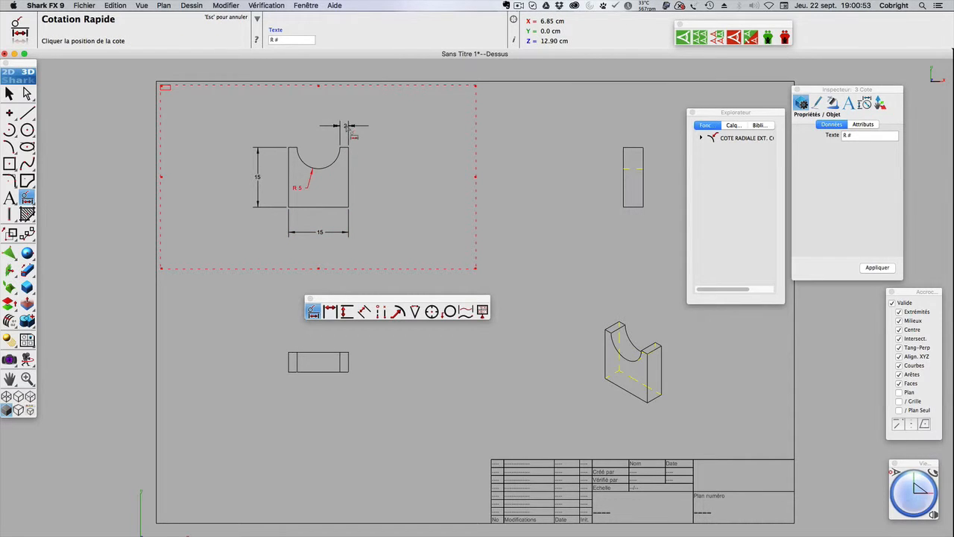
pyautogui.click(351, 133)
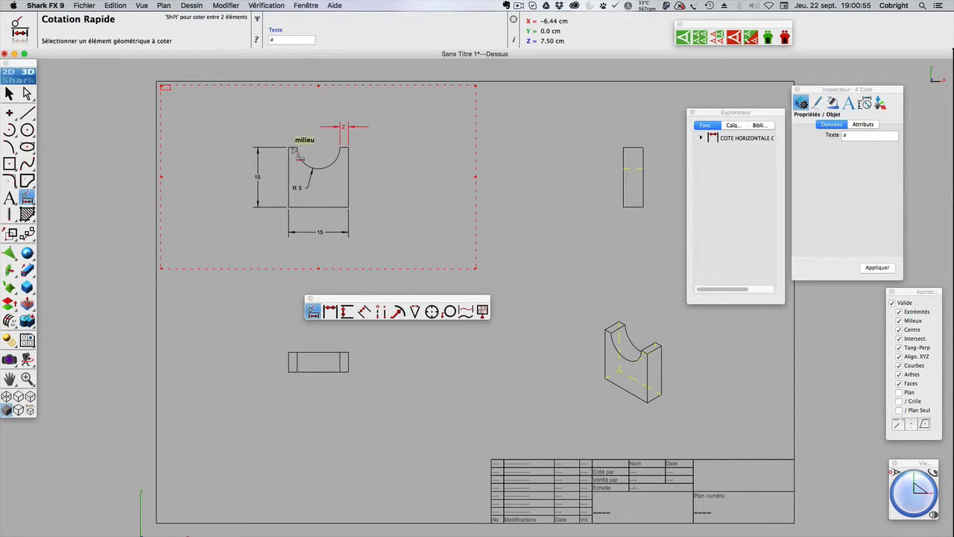
pyautogui.click(294, 149)
pyautogui.click(296, 123)
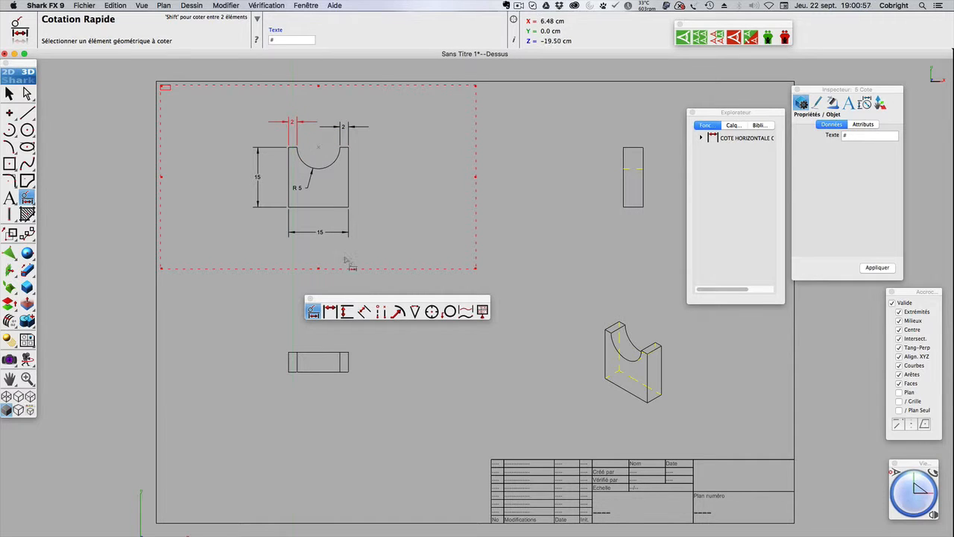
pyautogui.click(312, 305)
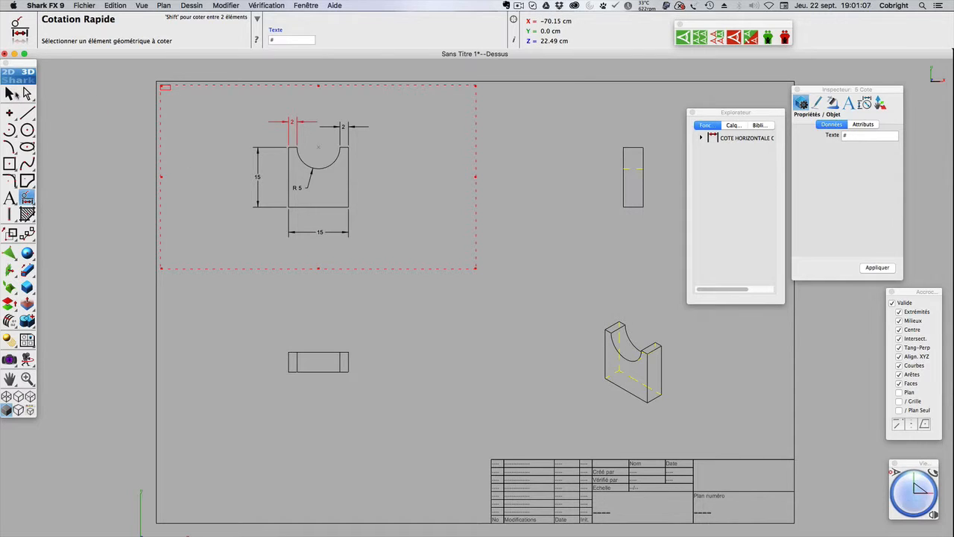
# - Delete the side view beside the front view
pyautogui.click(10, 93)
pyautogui.click(580, 199)
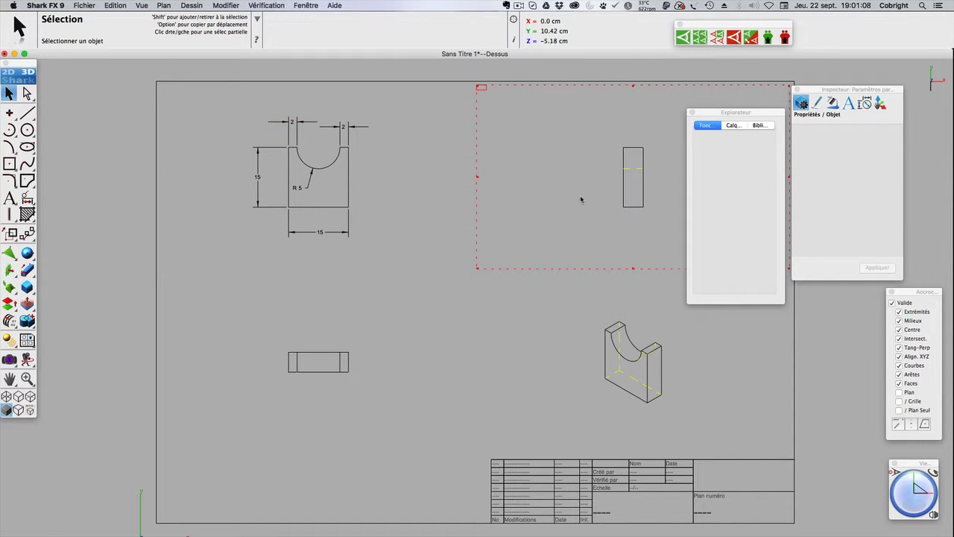
pyautogui.rightClick(486, 90)
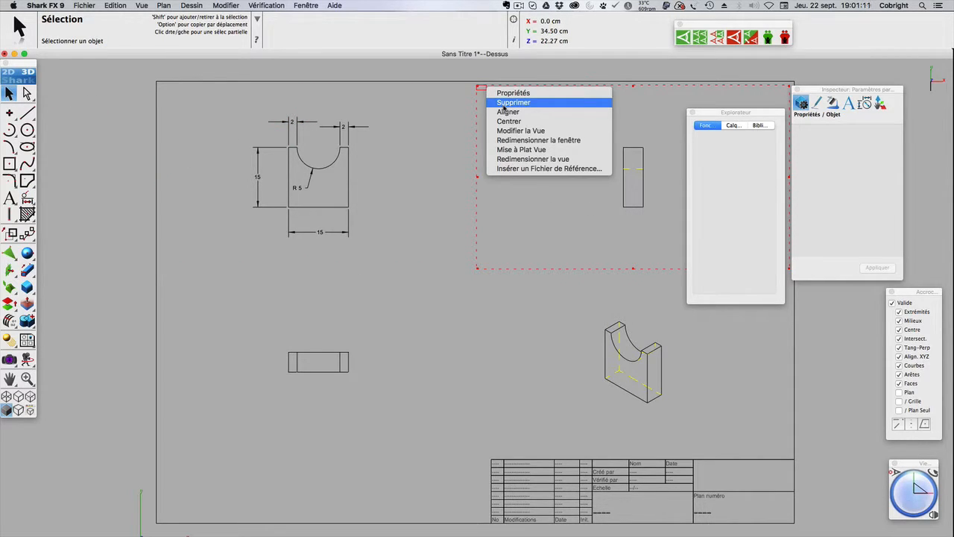
pyautogui.click(503, 105)
# - Create vertical section A through the arc's centre in the front view and place it where the side view was
pyautogui.click(324, 192)
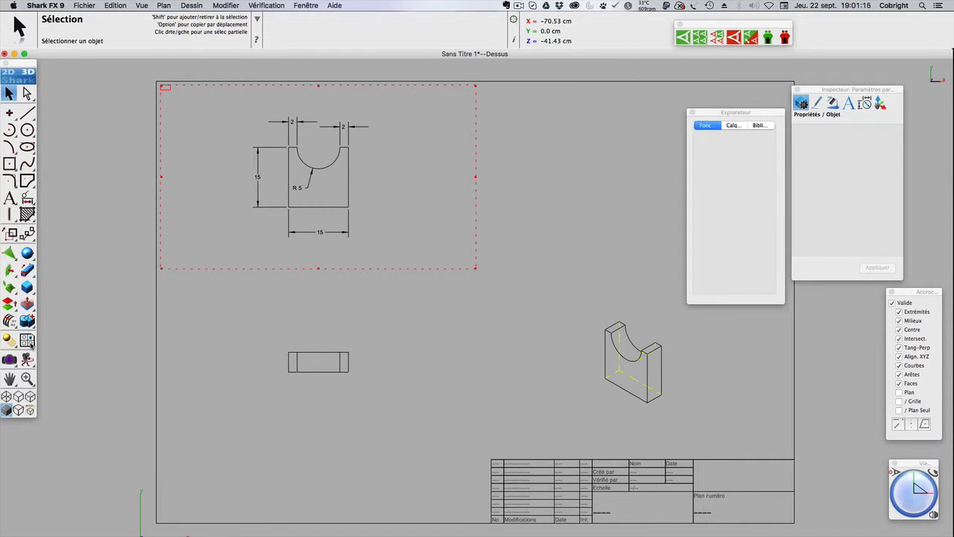
pyautogui.moveTo(29, 342); pyautogui.dragTo(208, 331)
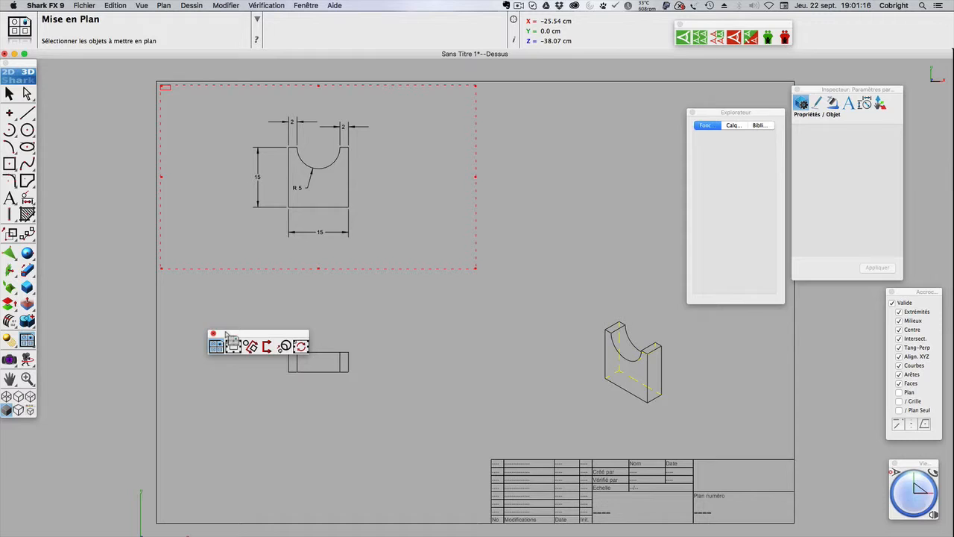
pyautogui.click(267, 347)
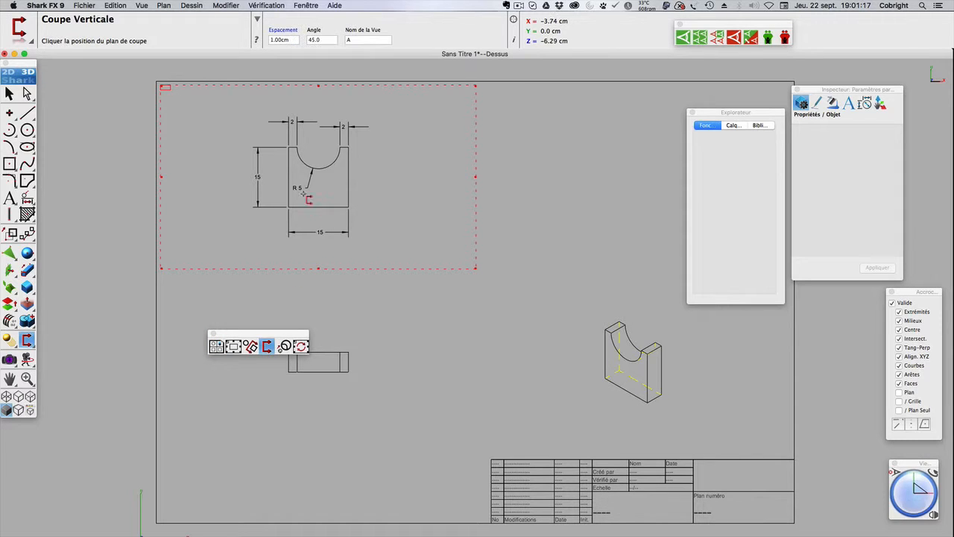
pyautogui.click(320, 149)
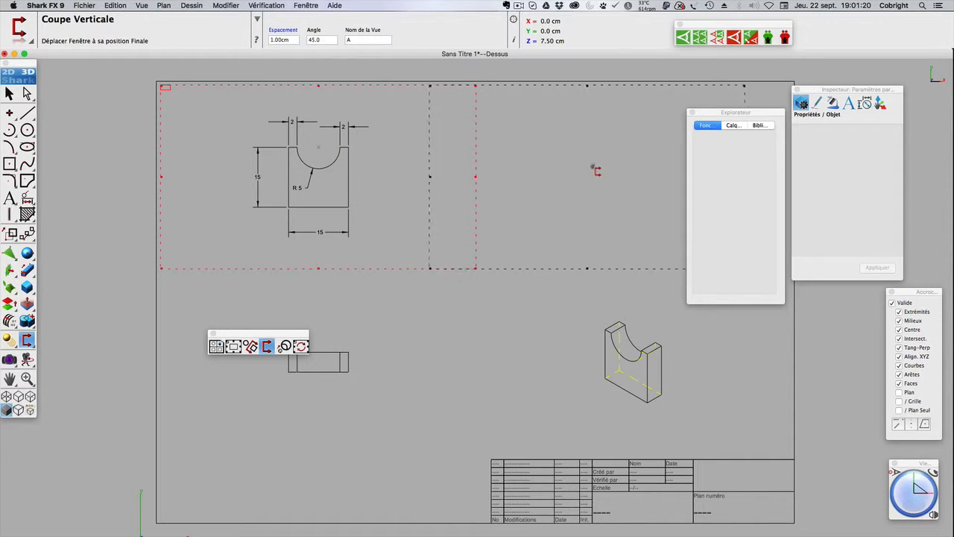
pyautogui.click(635, 172)
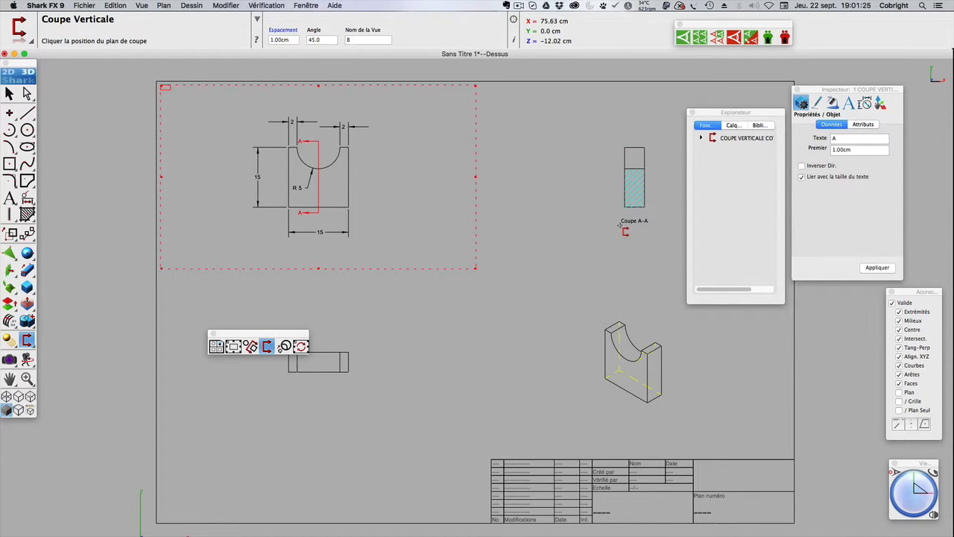
pyautogui.moveTo(273, 334); pyautogui.dragTo(228, 310)
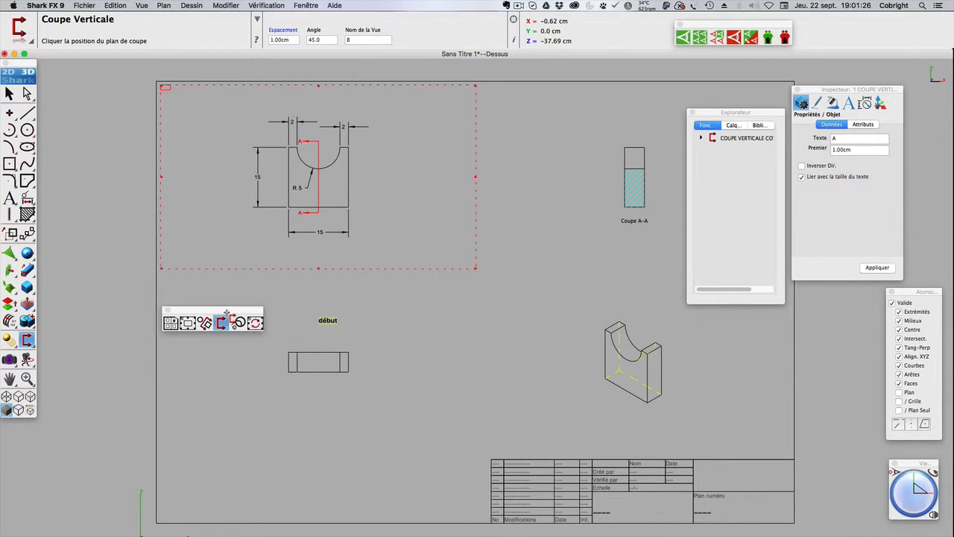
pyautogui.click(7, 94)
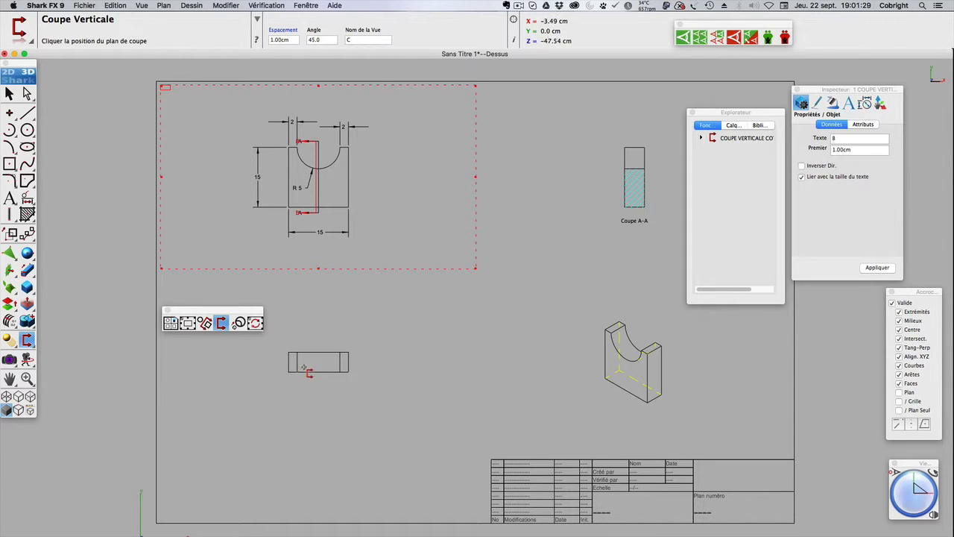
pyautogui.click(9, 93)
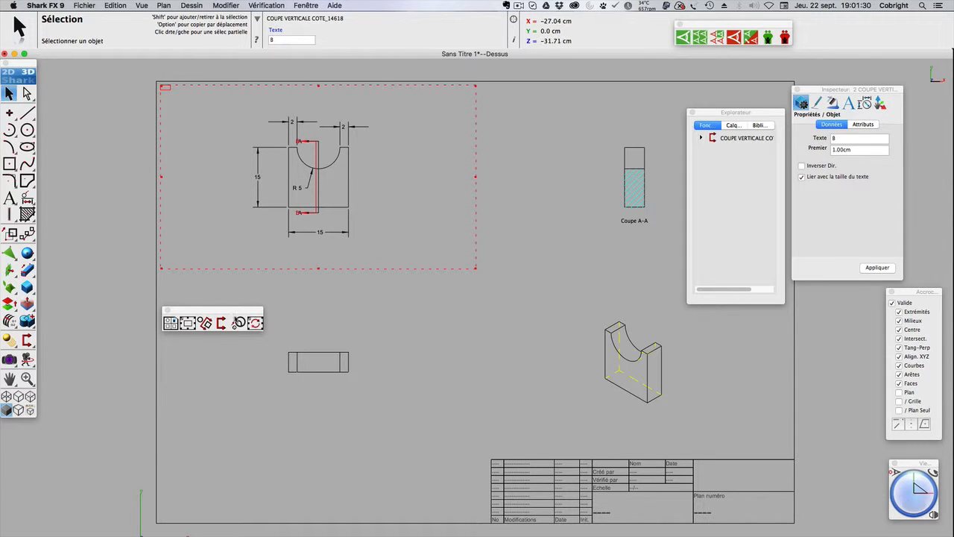
# - Create detail view C, factor 2.0, around the lower-right corner of the view below the front view, and place it beneath that view
pyautogui.click(315, 356)
pyautogui.click(239, 321)
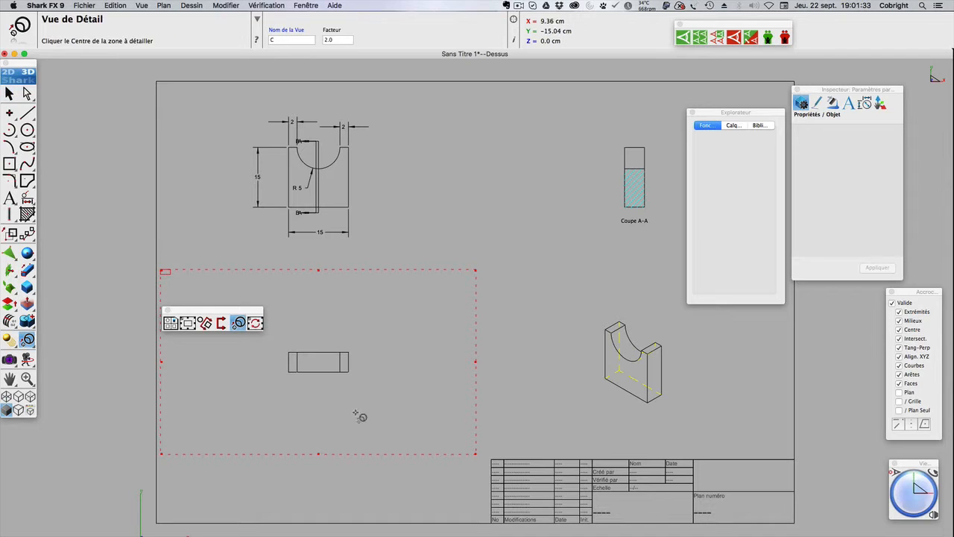
pyautogui.click(353, 377)
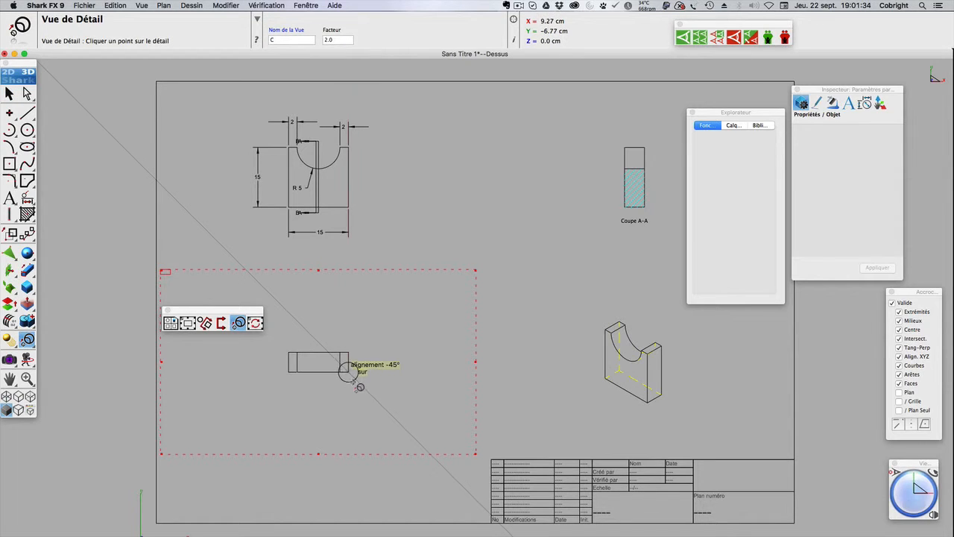
pyautogui.click(360, 388)
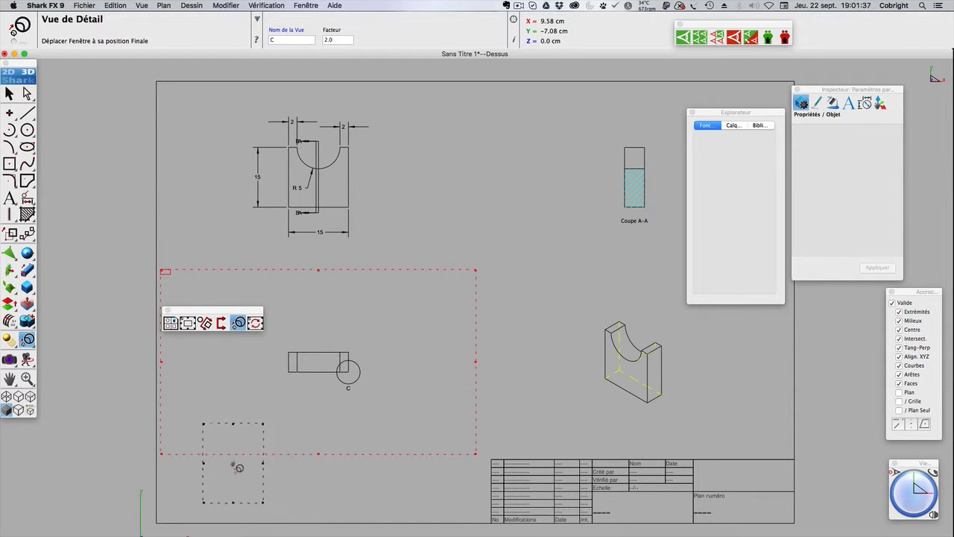
pyautogui.click(231, 473)
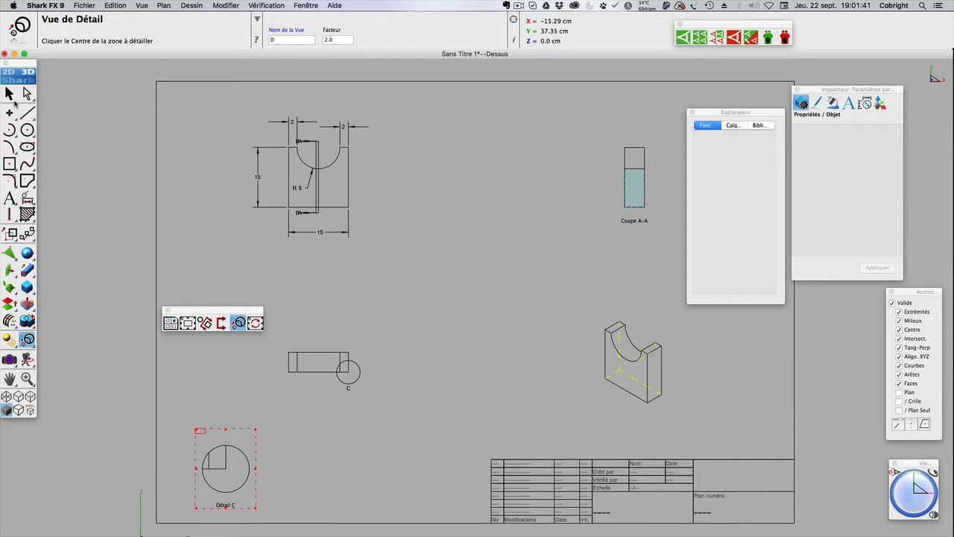
pyautogui.click(9, 94)
pyautogui.click(167, 310)
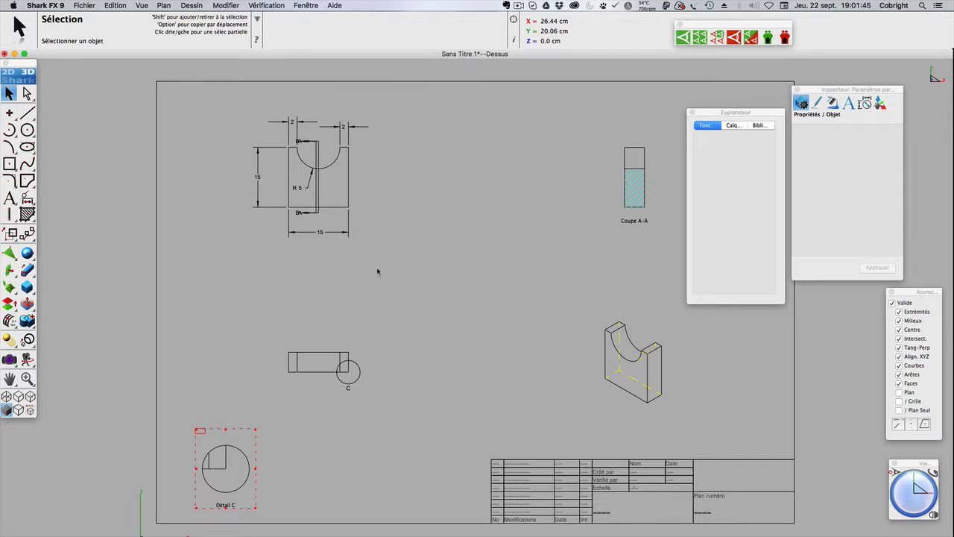
# - Set the edge display of the isometric view to Gouraud shading in its view properties
pyautogui.click(589, 366)
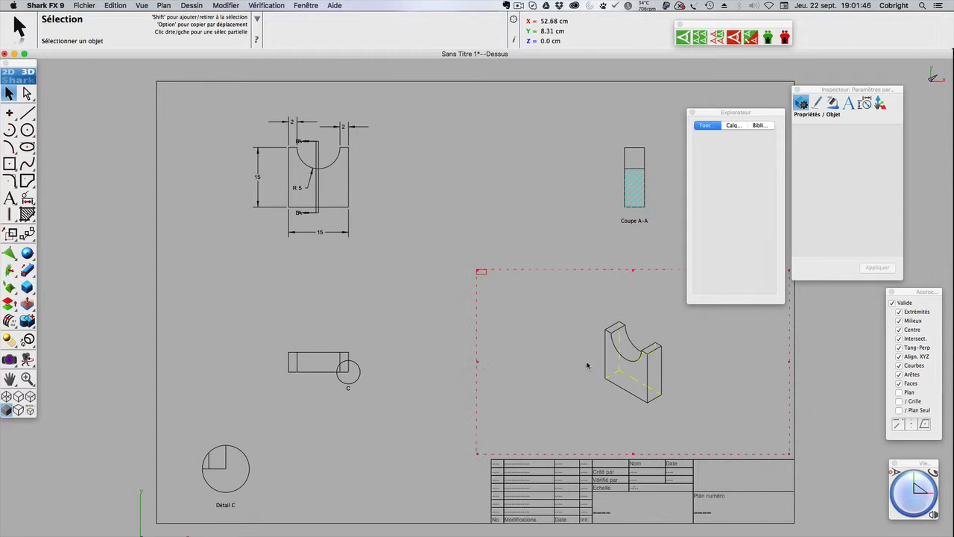
pyautogui.rightClick(484, 276)
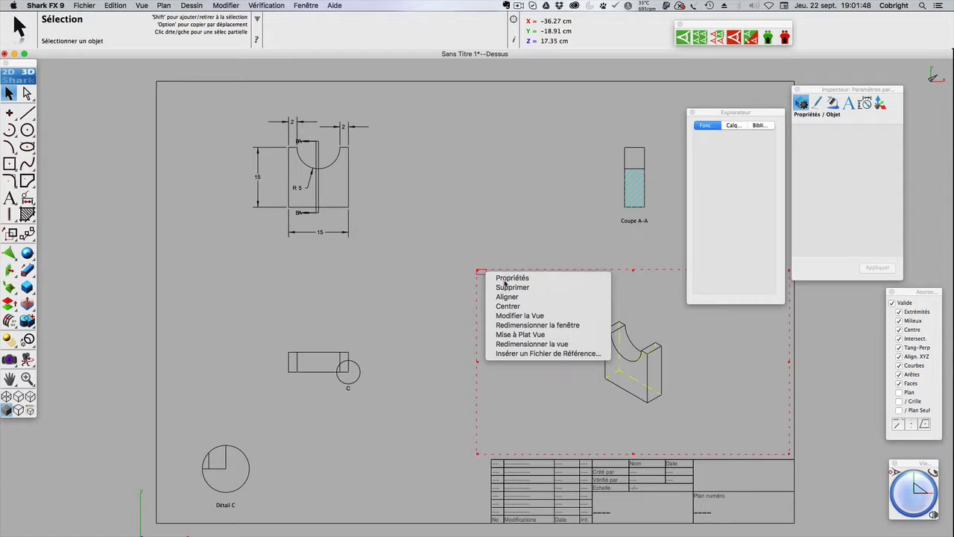
pyautogui.click(498, 275)
pyautogui.click(433, 260)
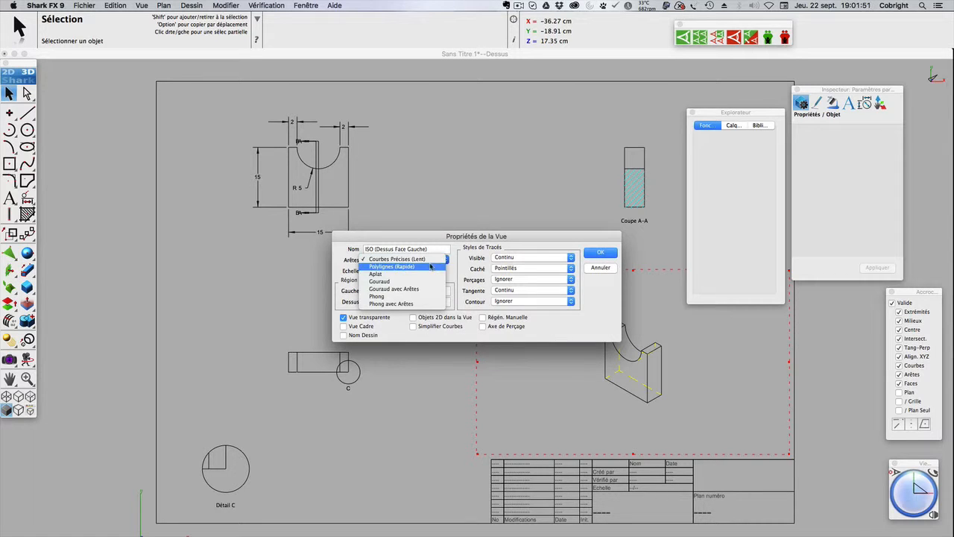
pyautogui.click(422, 282)
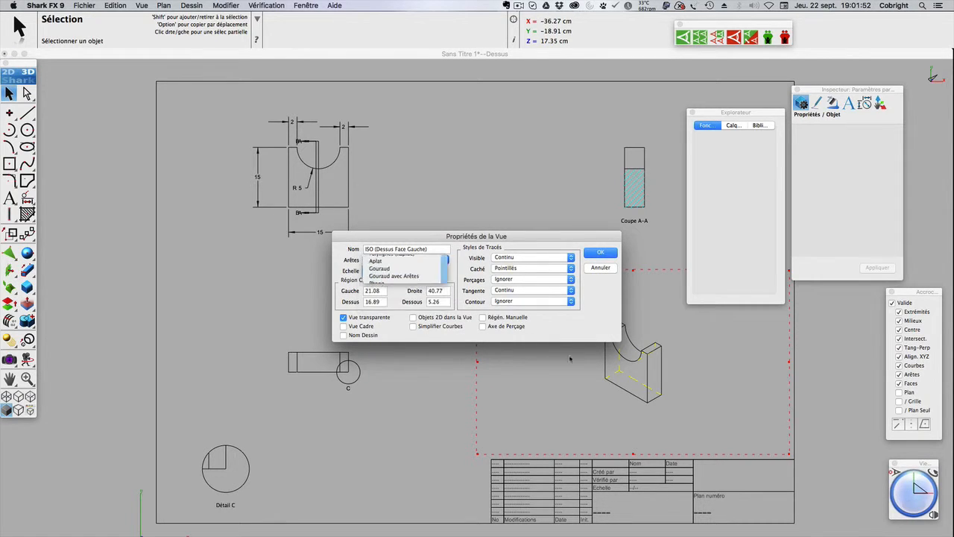
pyautogui.click(601, 254)
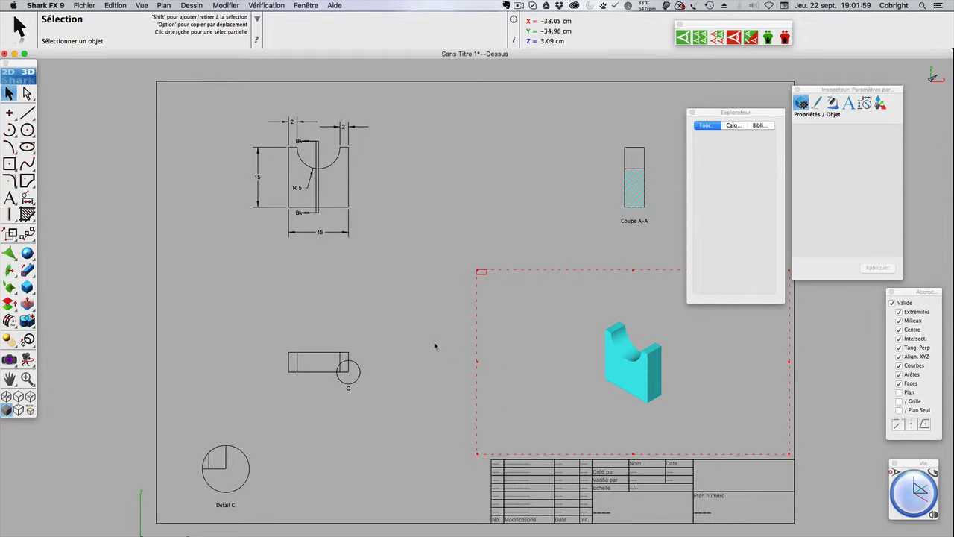
# - Make Calque1 the current layer in place of Mise en plan 1 and show the whole part in the Face view
pyautogui.click(392, 336)
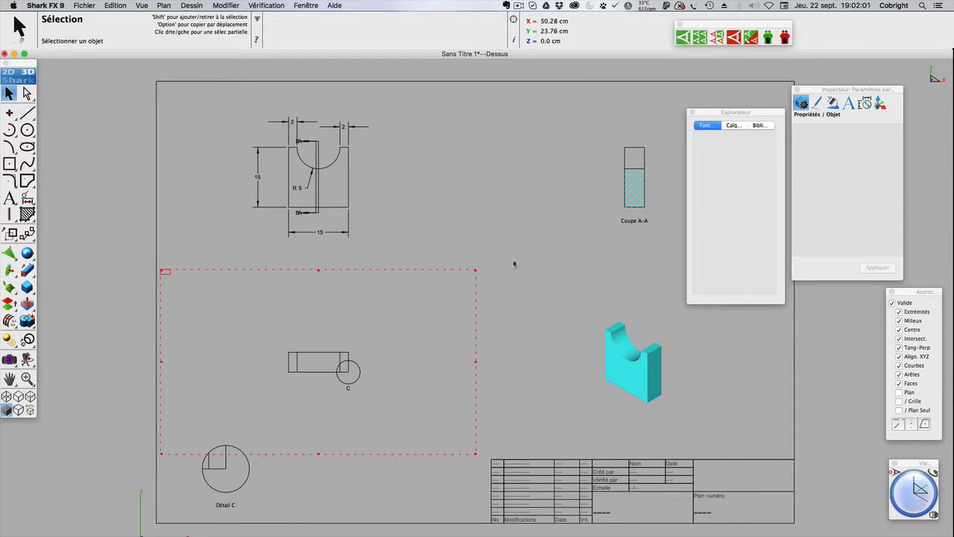
pyautogui.click(736, 126)
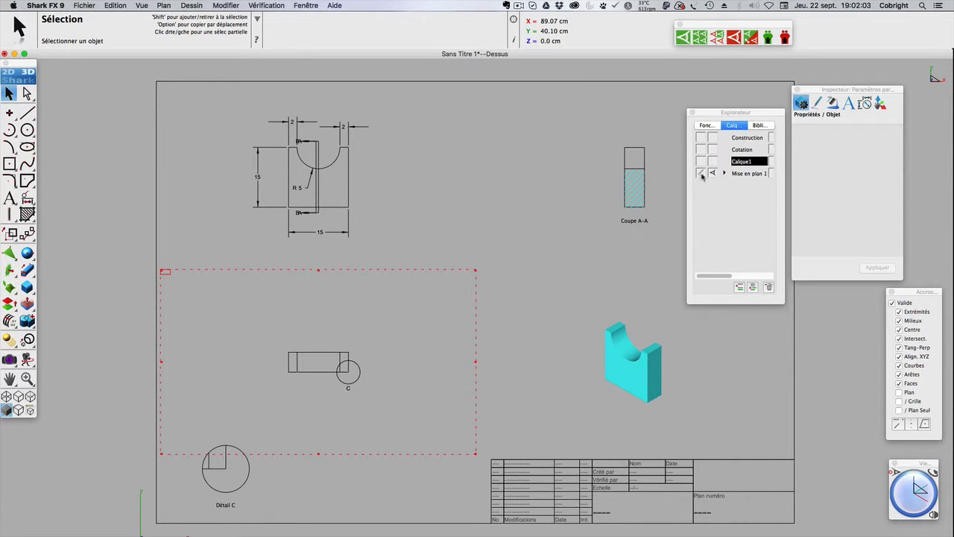
pyautogui.click(724, 173)
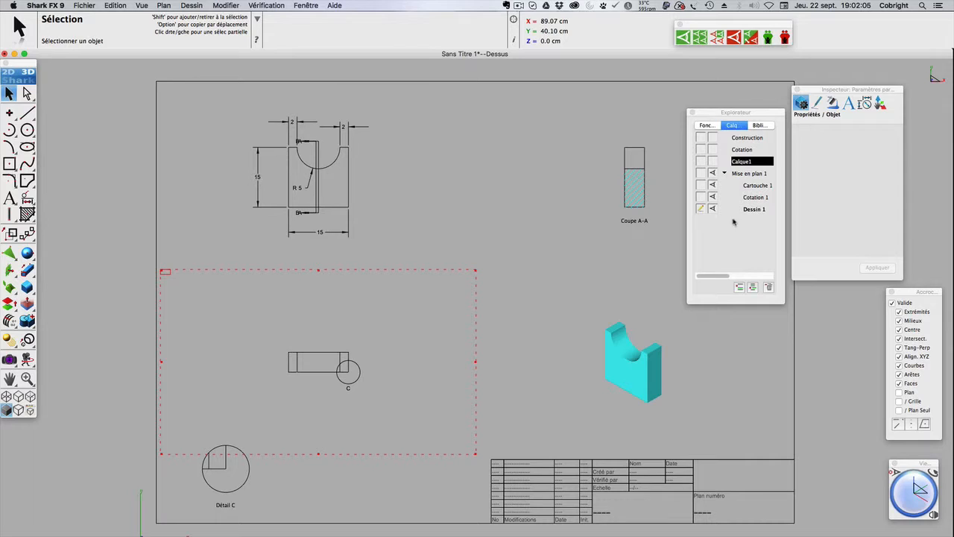
pyautogui.click(723, 173)
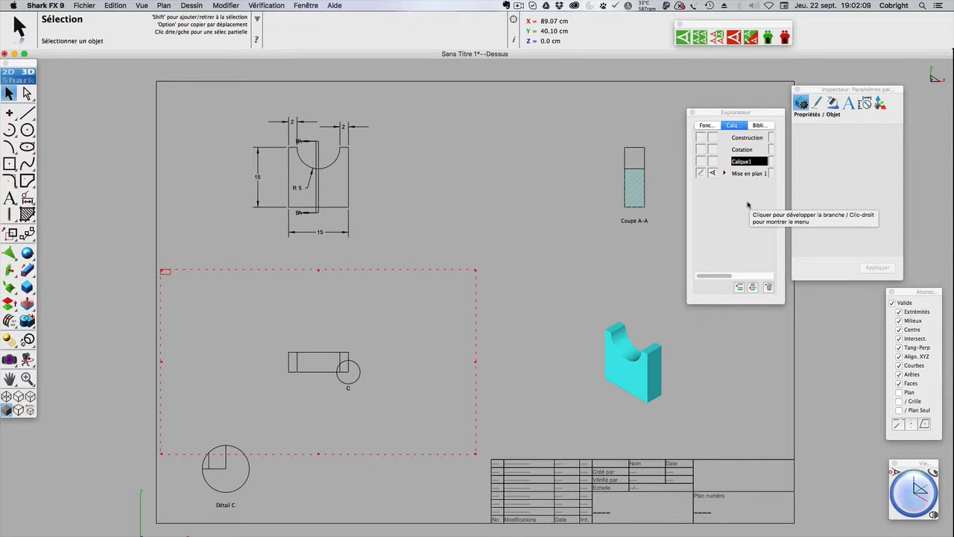
pyautogui.click(700, 161)
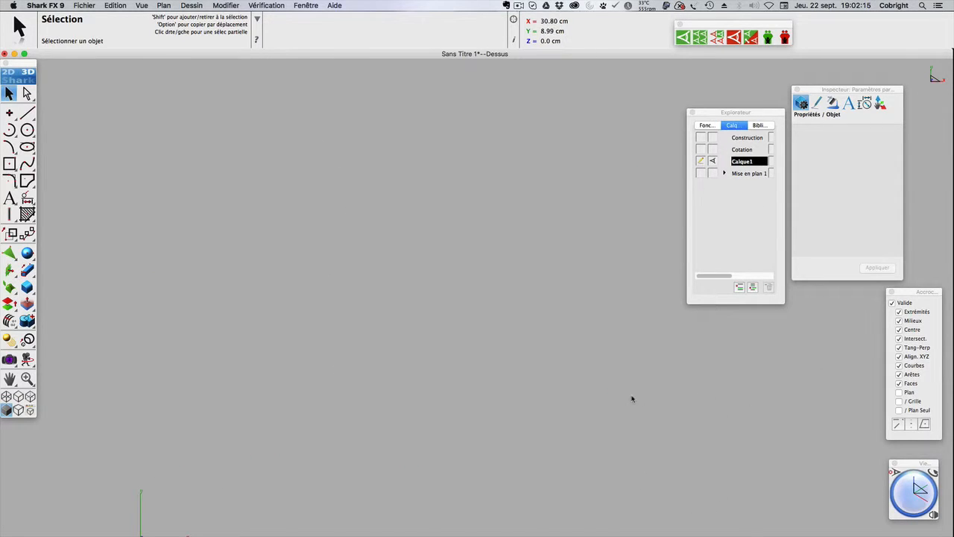
pyautogui.press('super+f')
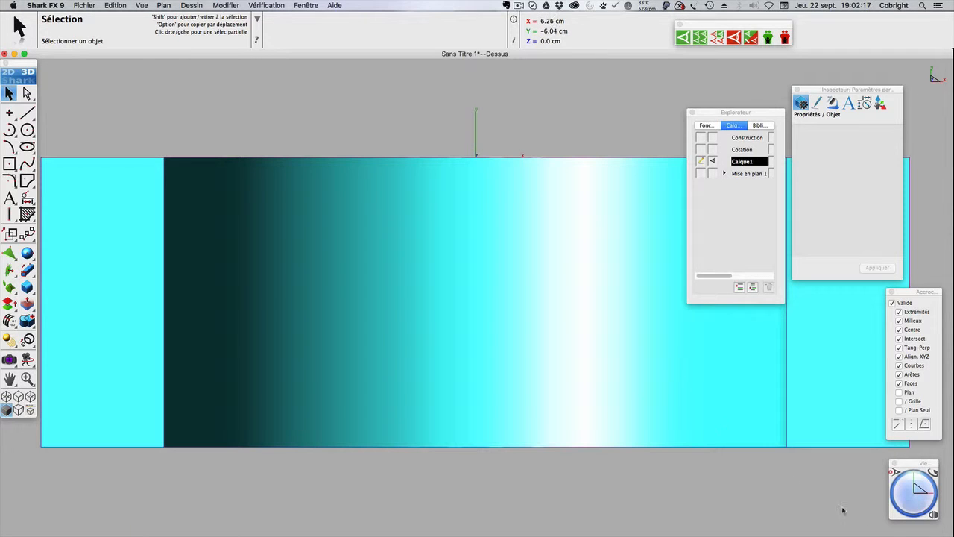
pyautogui.moveTo(915, 509); pyautogui.dragTo(738, 487)
pyautogui.scroll(-3, 737, 487)
pyautogui.moveTo(923, 509); pyautogui.dragTo(869, 494)
pyautogui.click(933, 515)
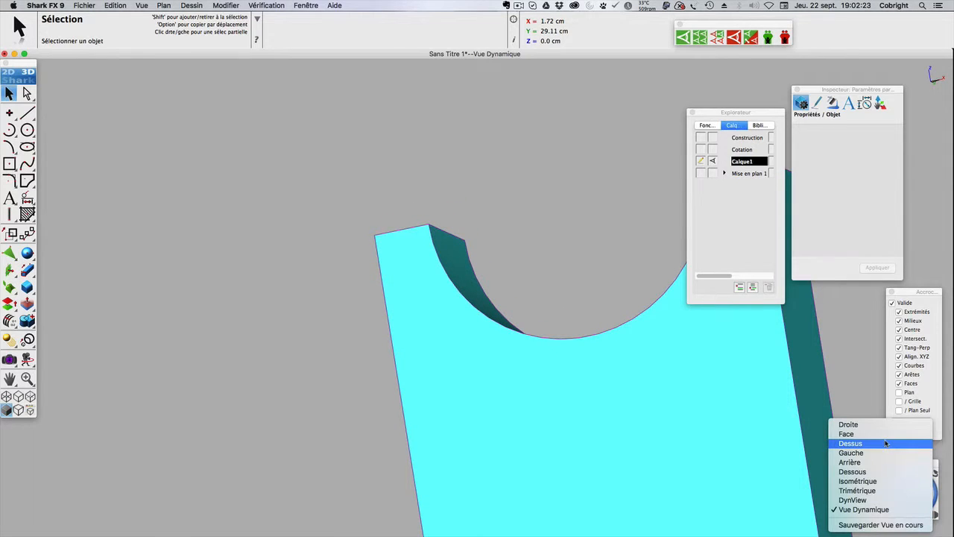
pyautogui.click(879, 435)
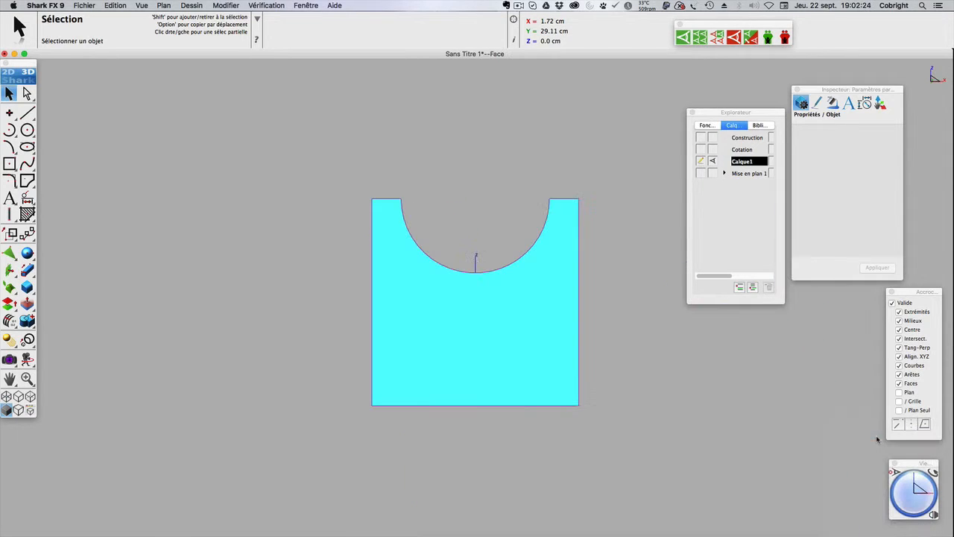
# - Draw a black centre circle about 5.23 cm in diameter on the part's front face, below the arc
pyautogui.click(27, 131)
pyautogui.click(27, 321)
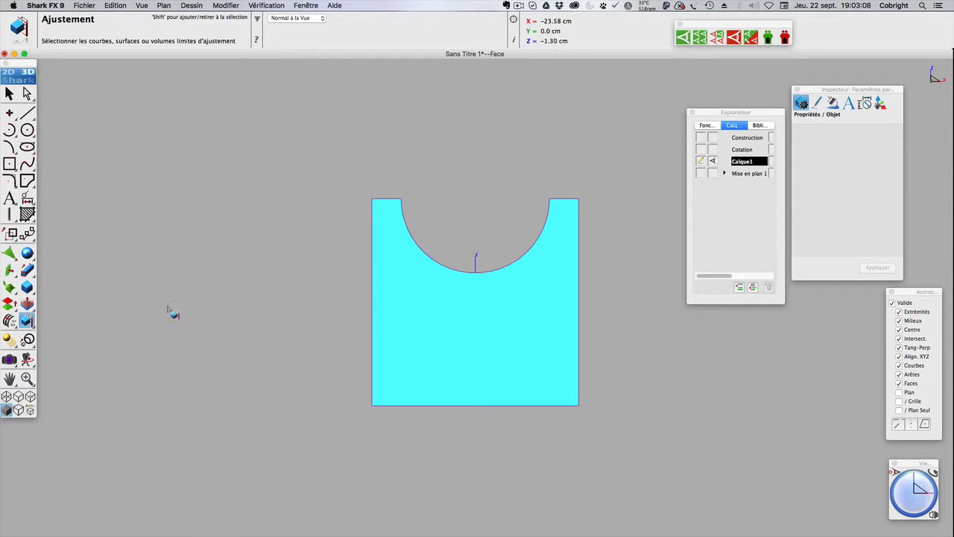
pyautogui.click(27, 131)
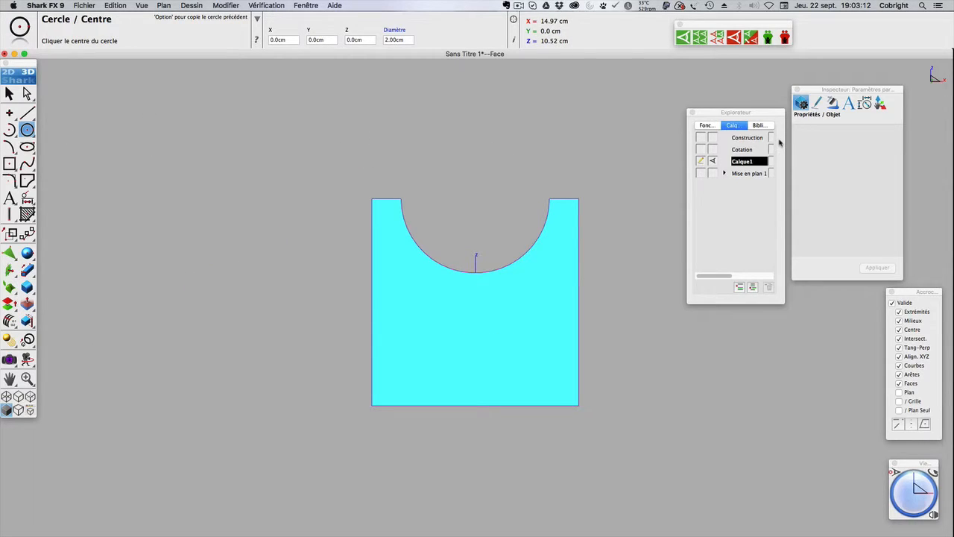
pyautogui.click(819, 103)
pyautogui.click(865, 142)
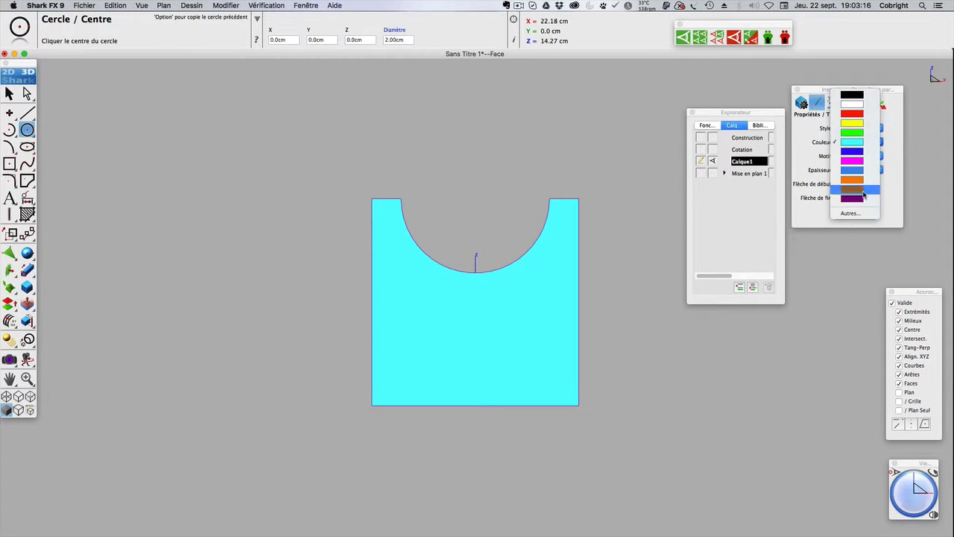
pyautogui.click(855, 96)
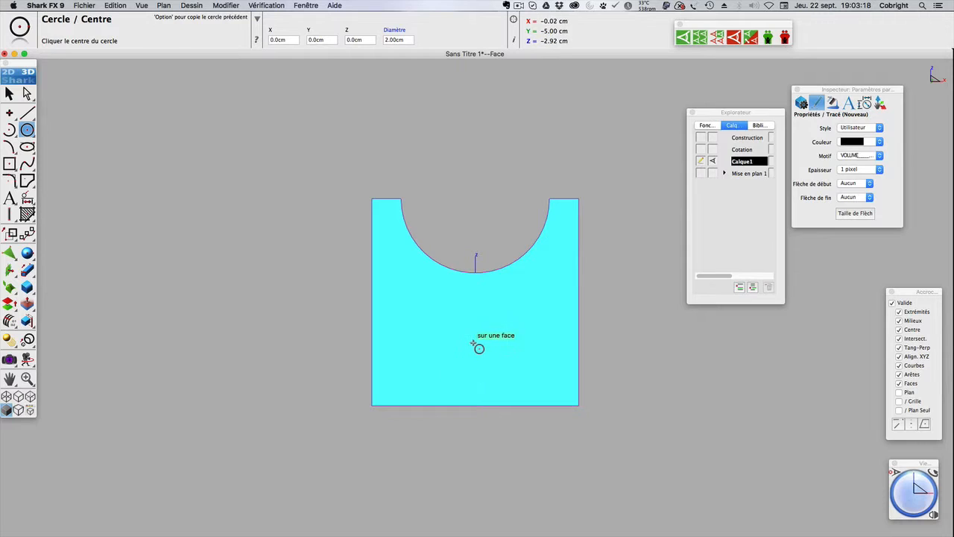
pyautogui.click(475, 344)
pyautogui.click(443, 330)
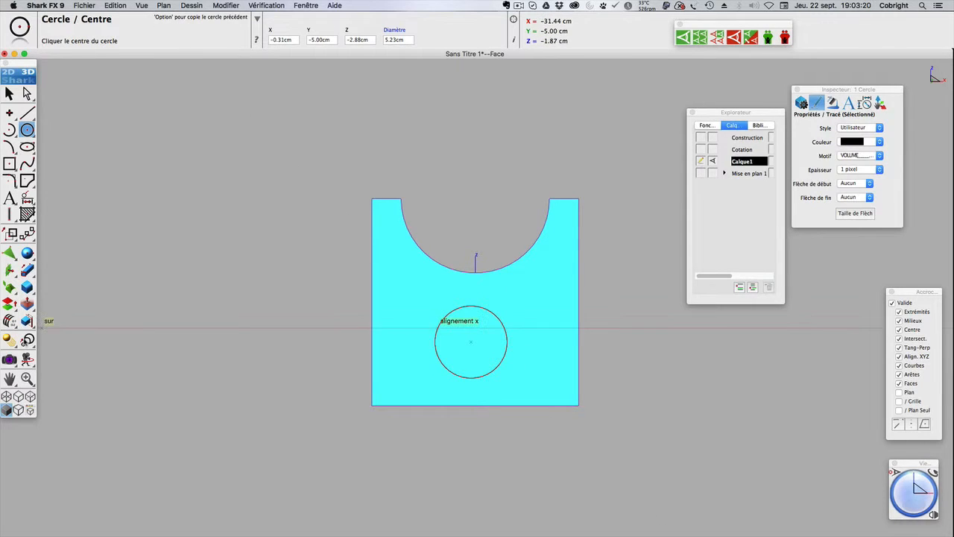
# - Cut a through hole in the part by trimming it with the circle, using Ajustement
pyautogui.click(26, 321)
pyautogui.moveTo(27, 323); pyautogui.dragTo(96, 322)
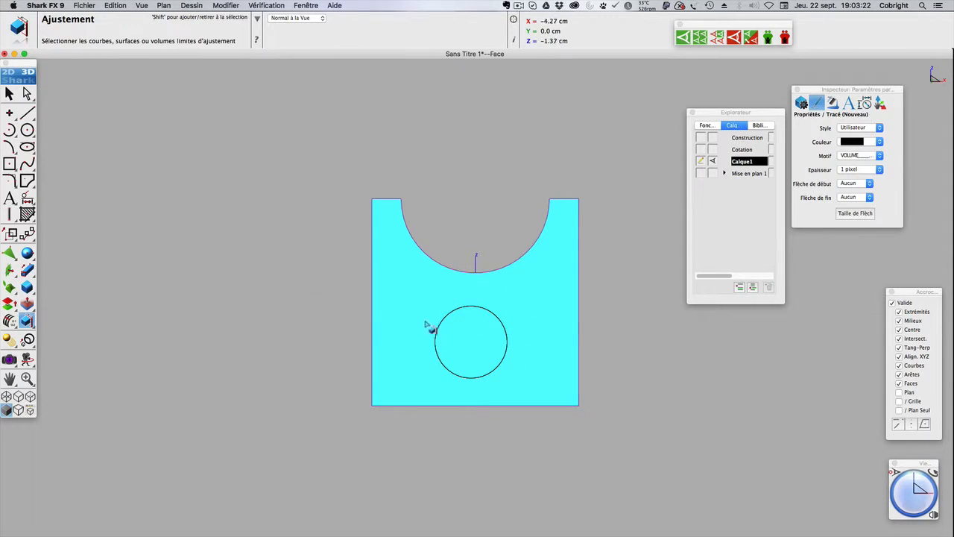
pyautogui.click(462, 321)
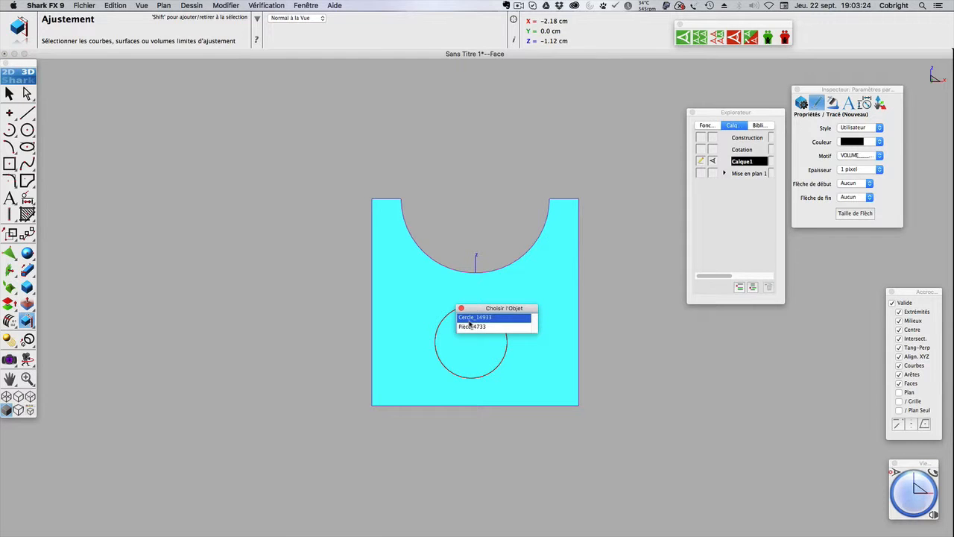
pyautogui.click(470, 318)
pyautogui.click(419, 319)
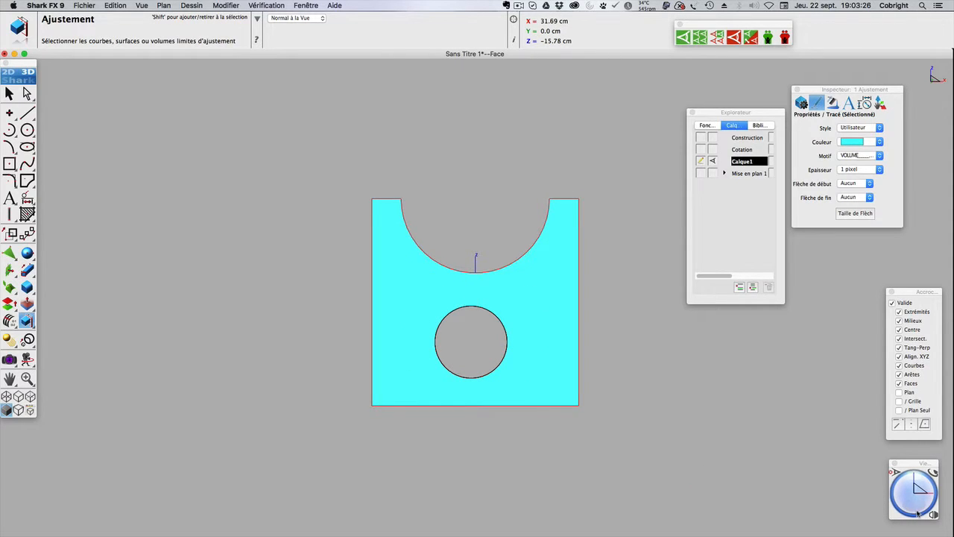
pyautogui.moveTo(918, 513)
pyautogui.mouseDown()
pyautogui.moveTo(921, 494)
pyautogui.moveTo(907, 506)
pyautogui.mouseUp()
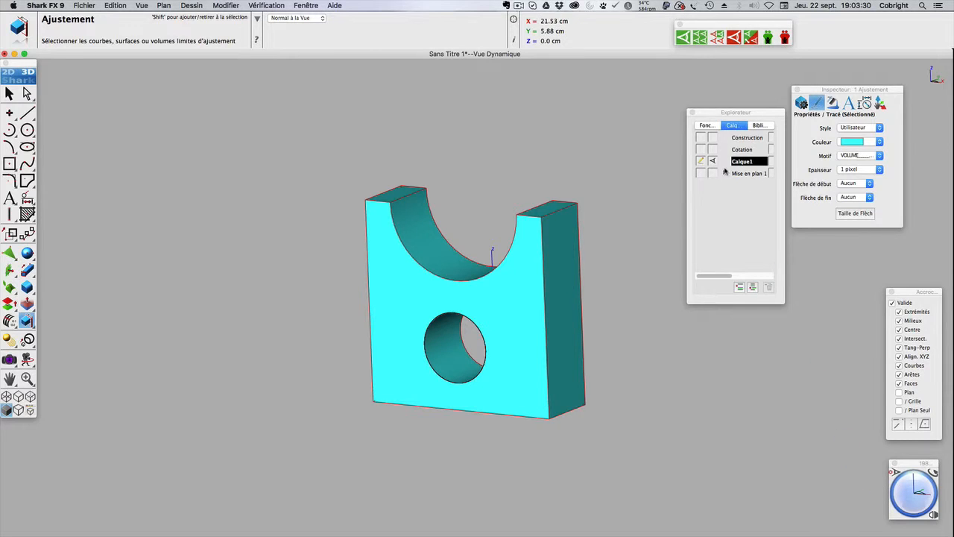
# - Make Mise en plan 1 the current layer, hide Calque1 and switch to the Dessus view
pyautogui.click(9, 93)
pyautogui.click(708, 173)
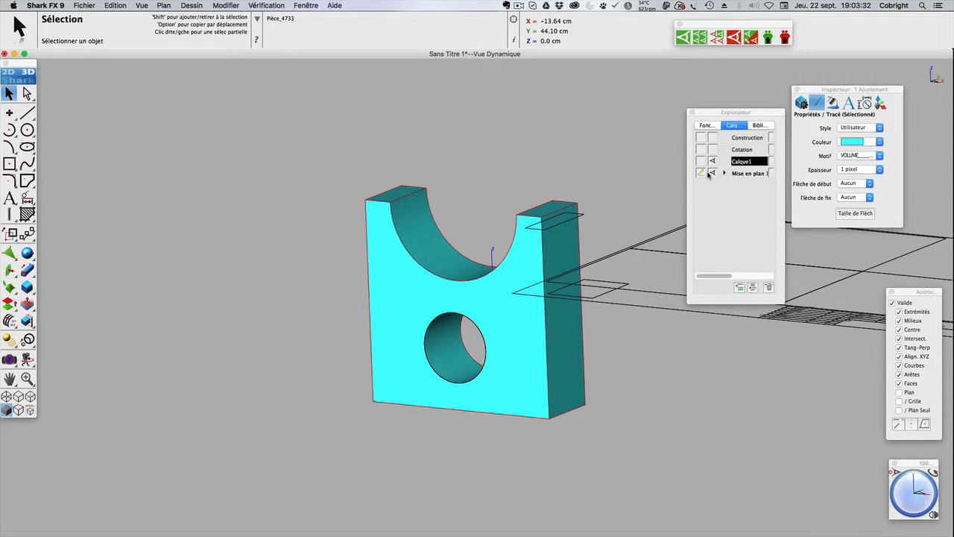
pyautogui.click(712, 162)
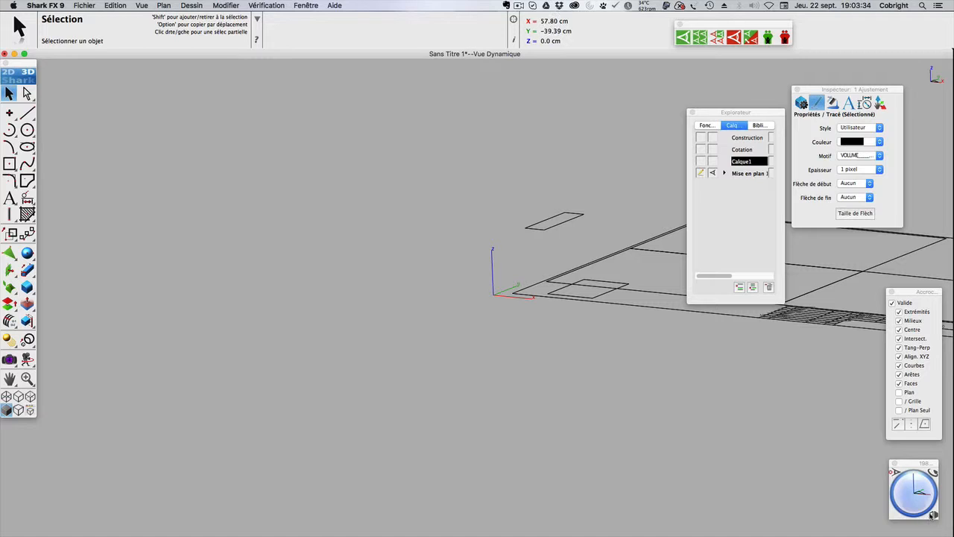
pyautogui.click(934, 514)
pyautogui.click(904, 444)
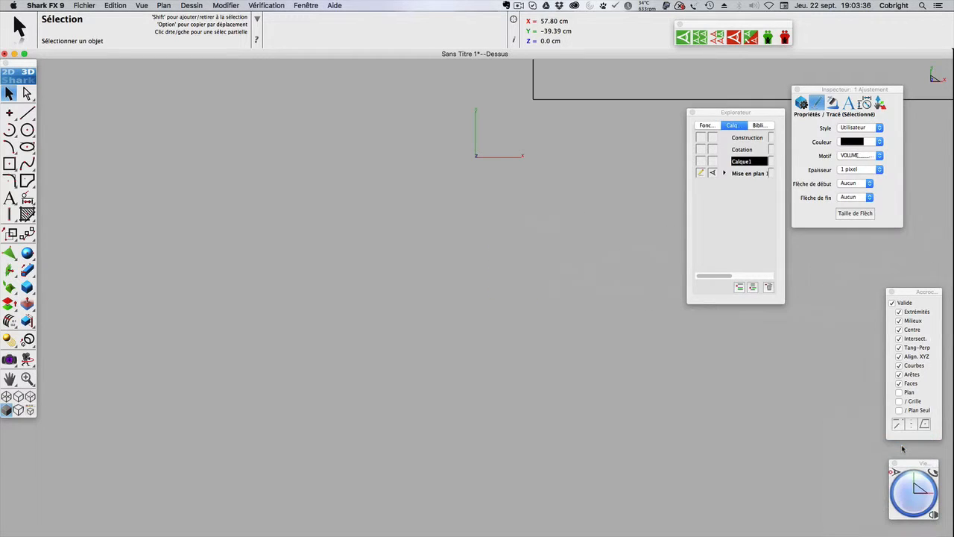
# - Regenerate all the drawing views so they reflect the modified part
pyautogui.scroll(-8, 438, 371)
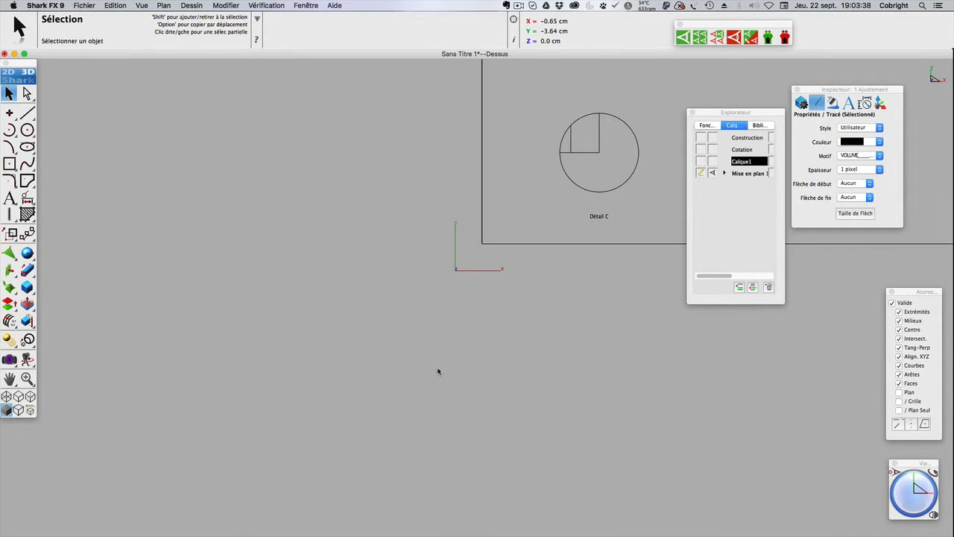
pyautogui.scroll(4, 604, 298)
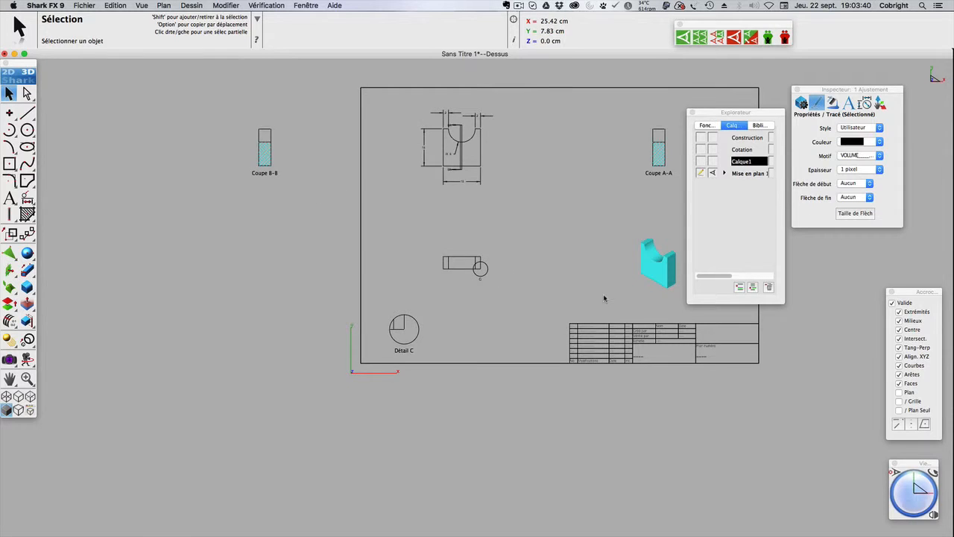
pyautogui.scroll(-1, 604, 298)
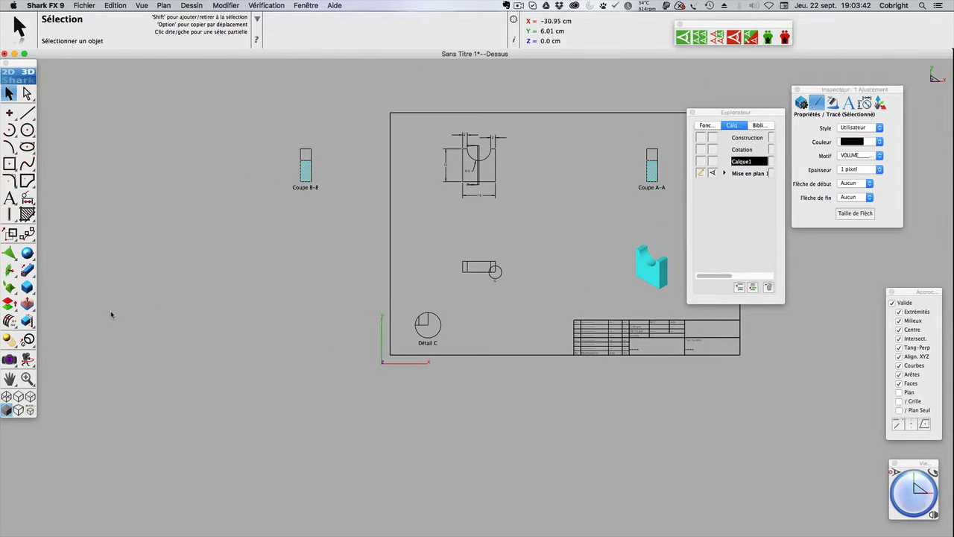
pyautogui.moveTo(27, 339); pyautogui.dragTo(129, 344)
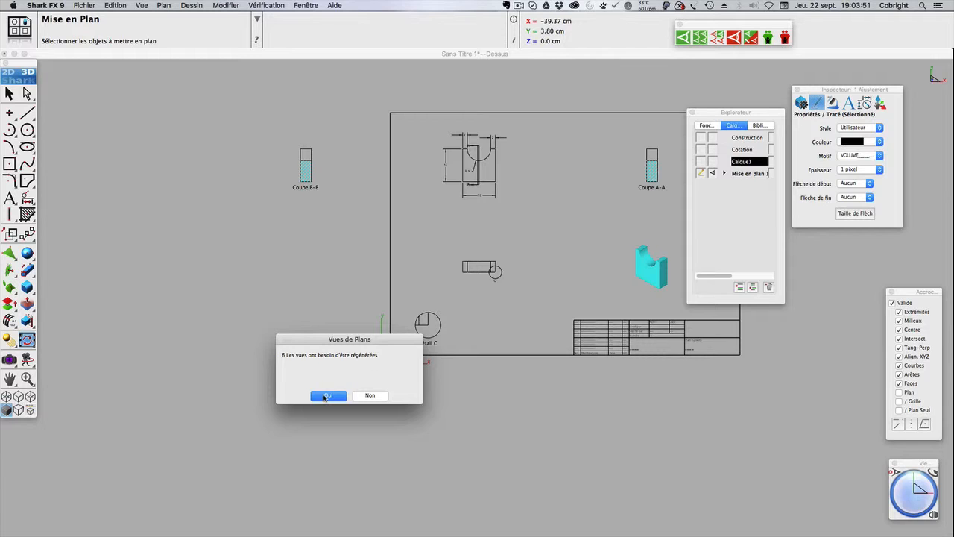
pyautogui.click(325, 396)
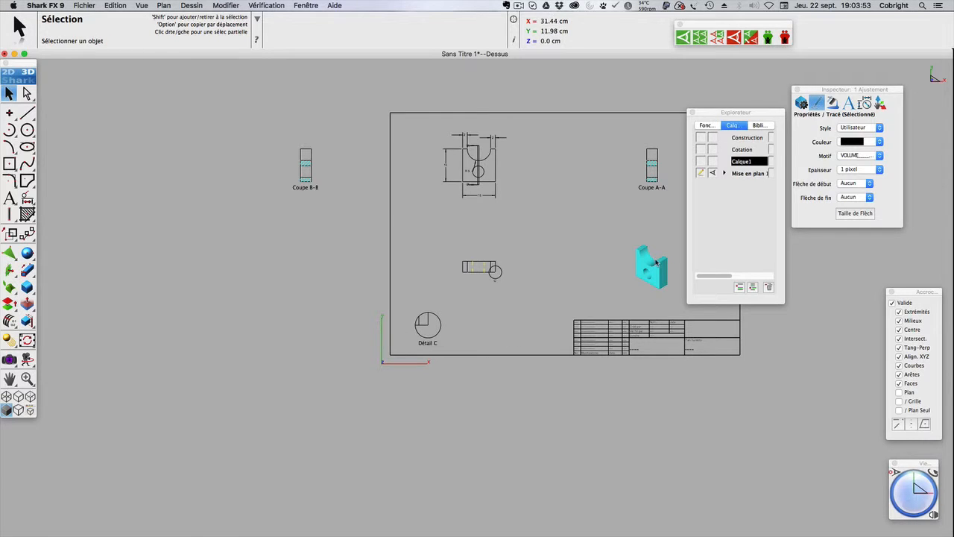
# - Examine how the hole is represented in the regenerated isometric, front and lower views
pyautogui.scroll(-3, 653, 265)
pyautogui.scroll(5, 653, 264)
pyautogui.scroll(3, 653, 265)
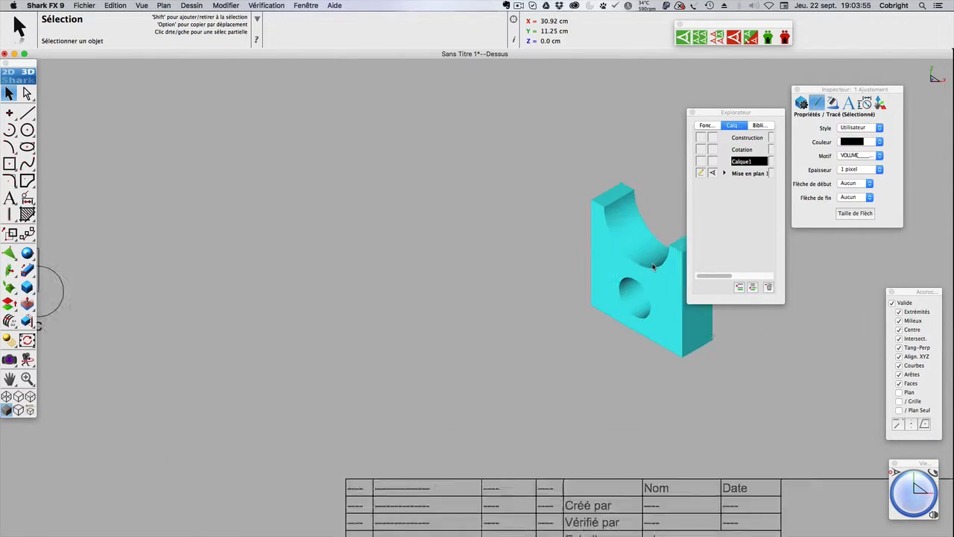
pyautogui.scroll(-2, 653, 265)
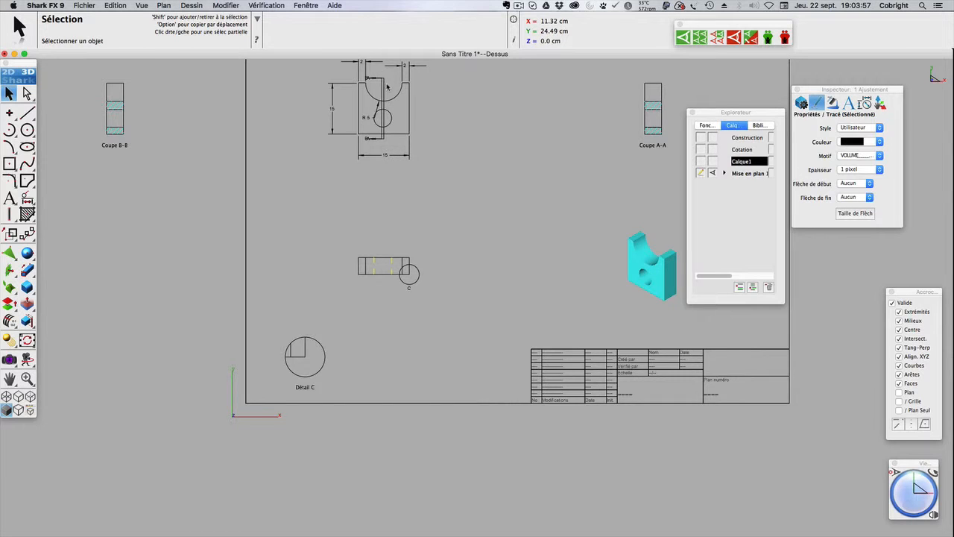
pyautogui.scroll(3, 387, 87)
pyautogui.scroll(2, 387, 87)
pyautogui.scroll(-3, 387, 88)
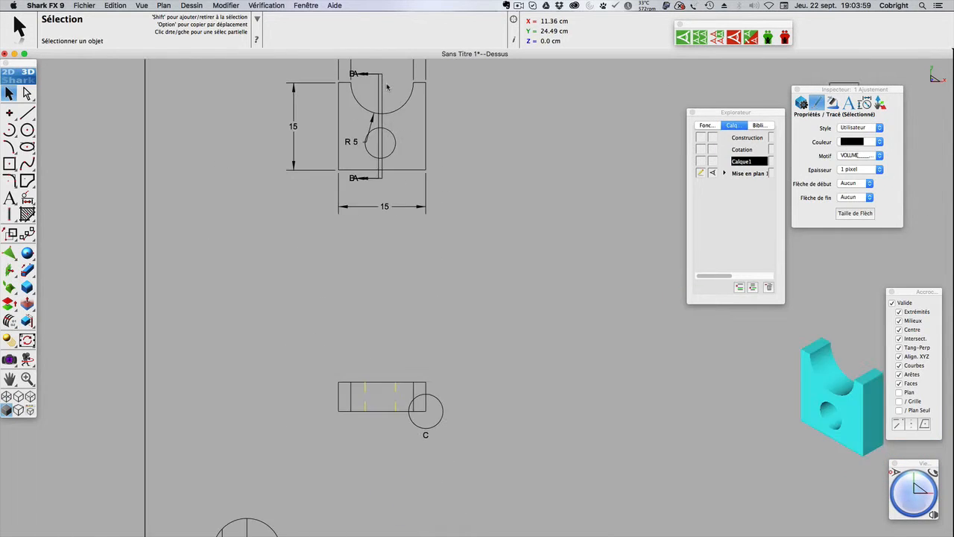
pyautogui.scroll(1, 387, 87)
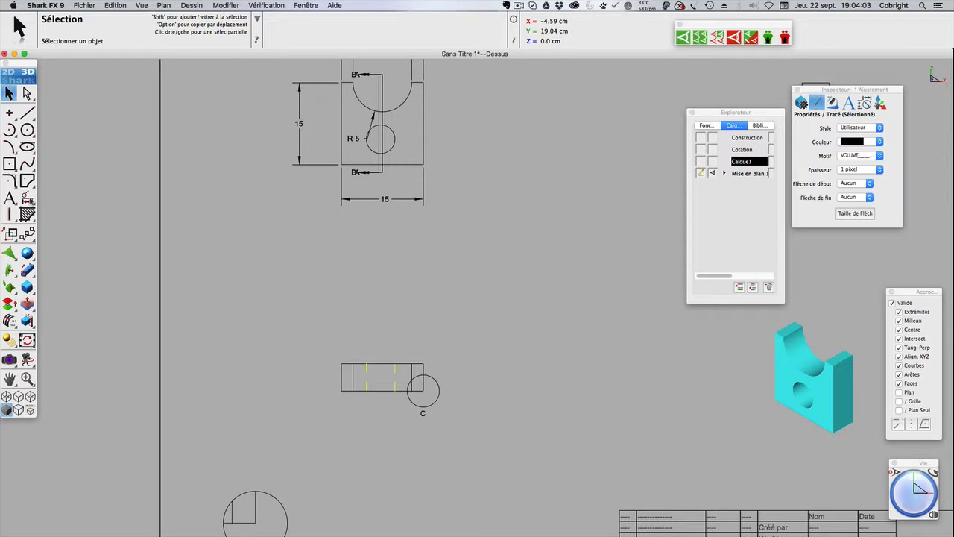
pyautogui.click(27, 198)
pyautogui.click(9, 93)
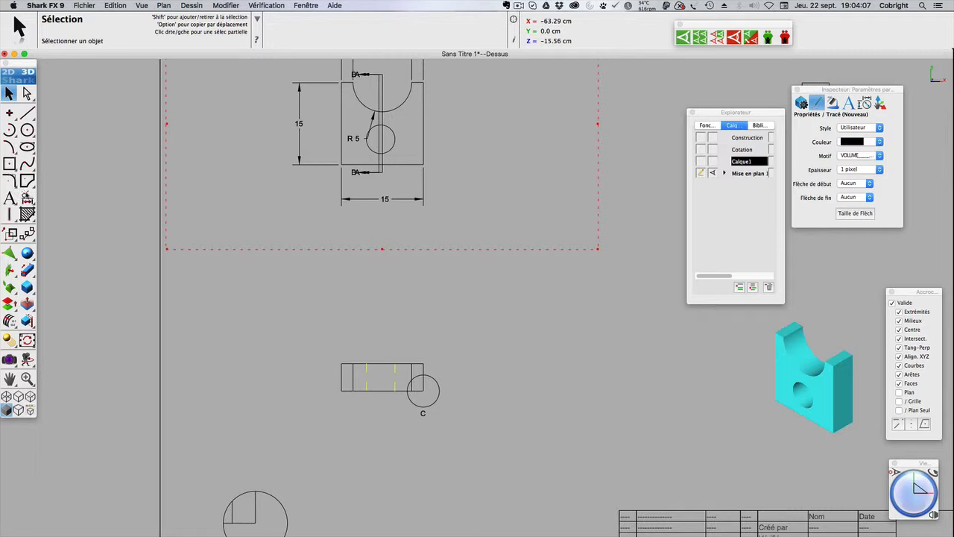
# - Add a diameter dimension to the hole in the front view with Cotation Rapide, placing it beside the part
pyautogui.click(27, 198)
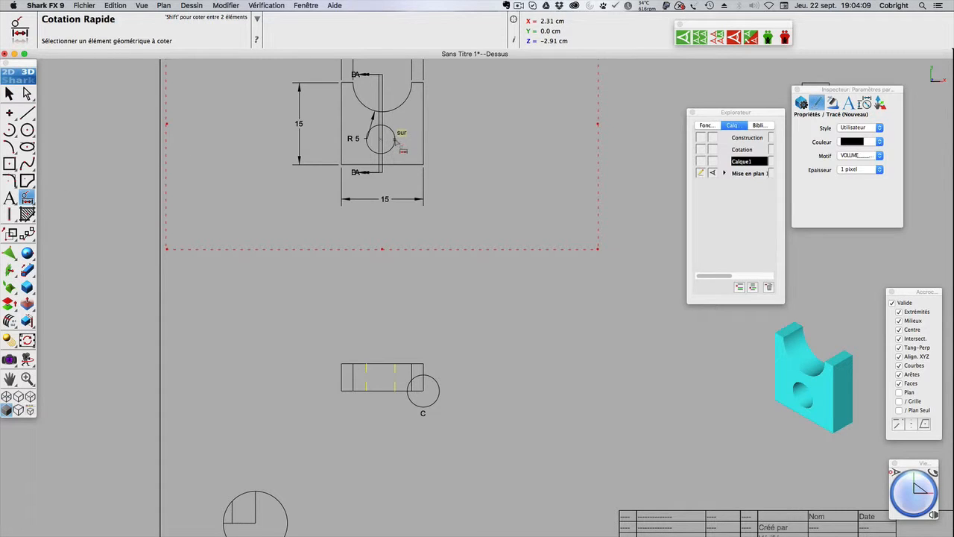
pyautogui.click(393, 145)
pyautogui.click(441, 153)
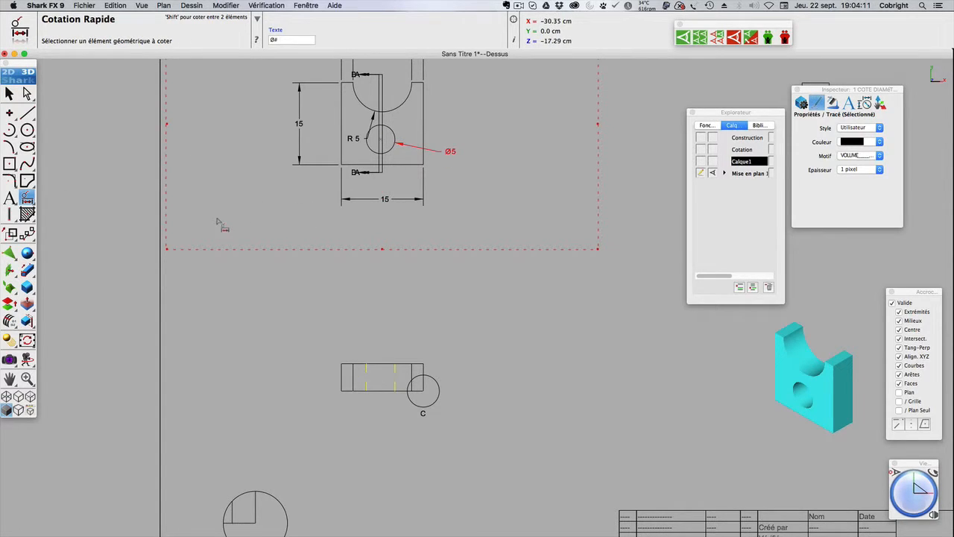
# - Examine how the hole is drawn in the Coupe A-A section and in the lower view of the sheet
pyautogui.scroll(-3, 335, 289)
pyautogui.scroll(2, 335, 289)
pyautogui.scroll(-3, 335, 289)
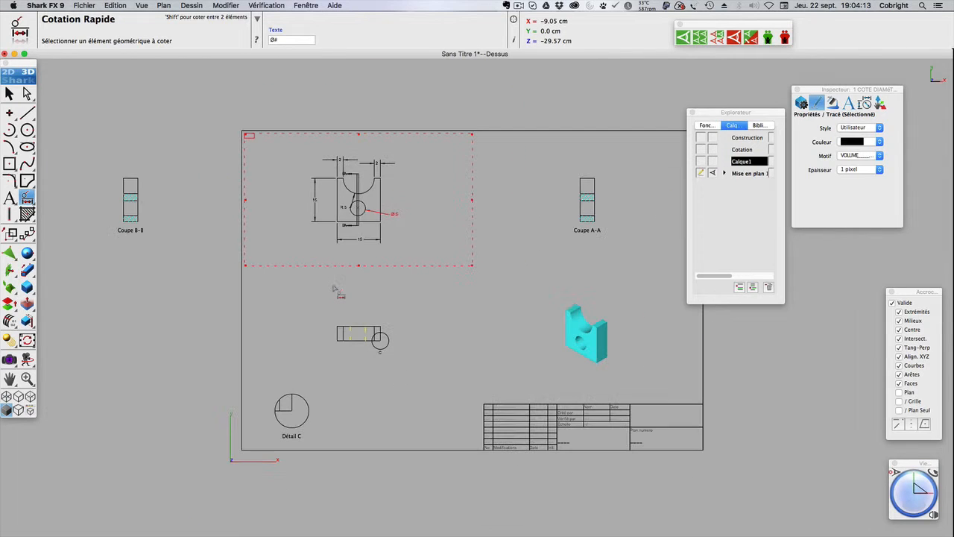
pyautogui.click(9, 93)
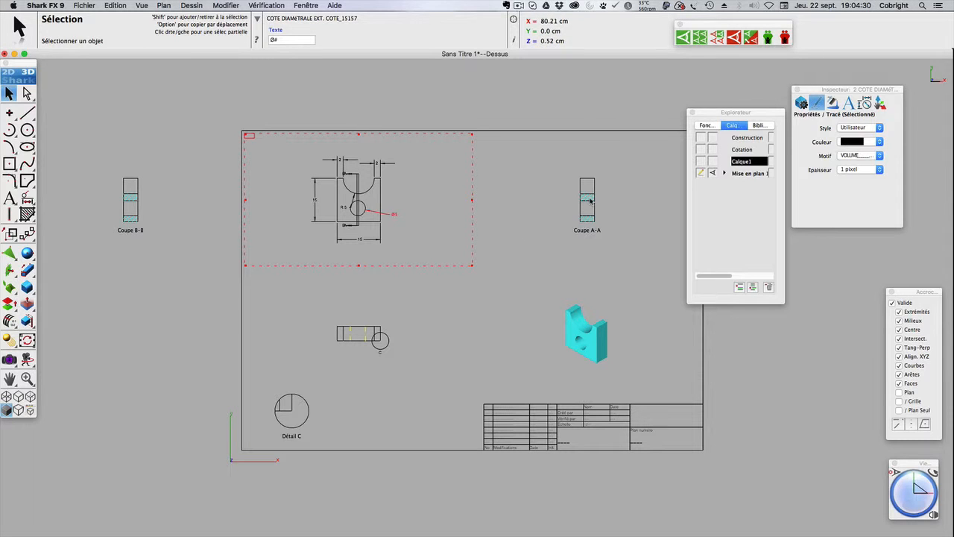
pyautogui.scroll(-2, 588, 201)
pyautogui.scroll(6, 588, 201)
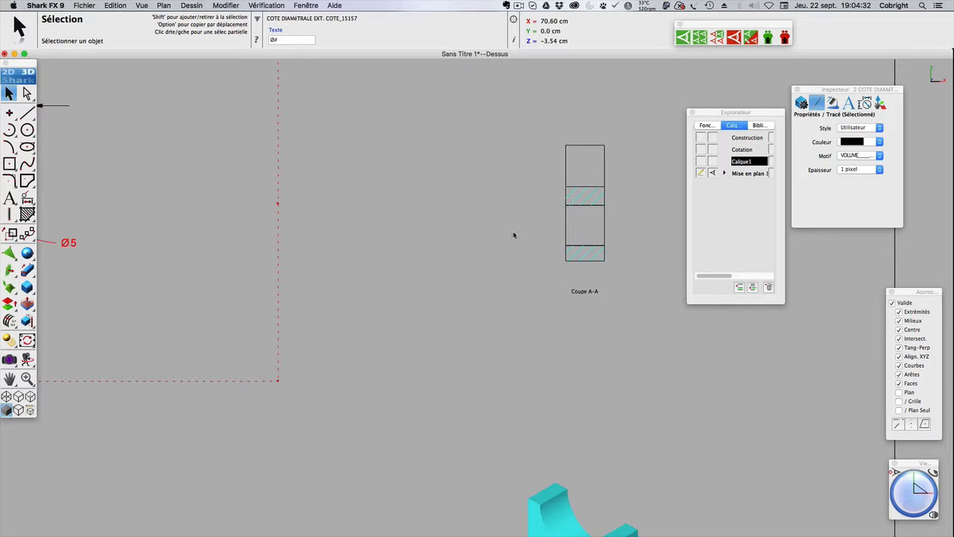
pyautogui.scroll(-5, 514, 234)
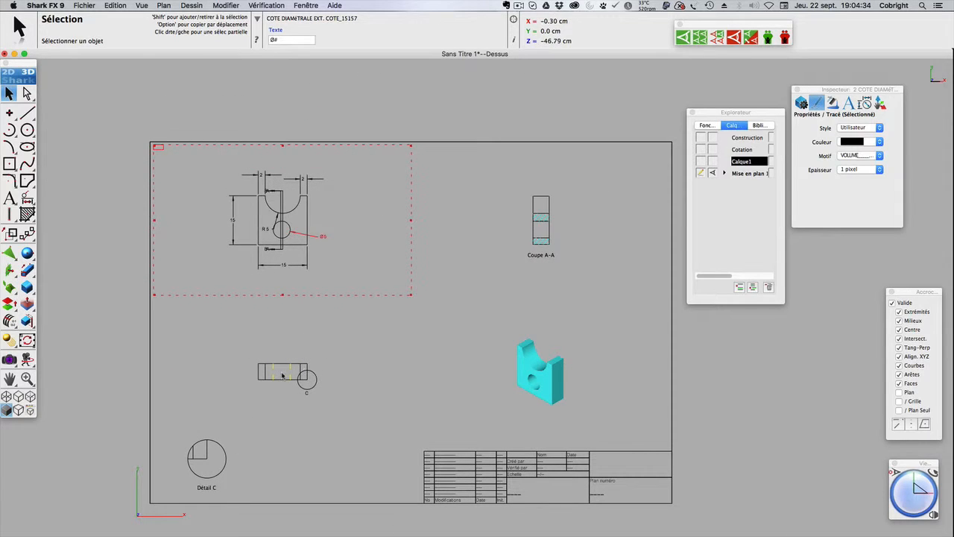
pyautogui.scroll(4, 278, 377)
pyautogui.scroll(-3, 280, 375)
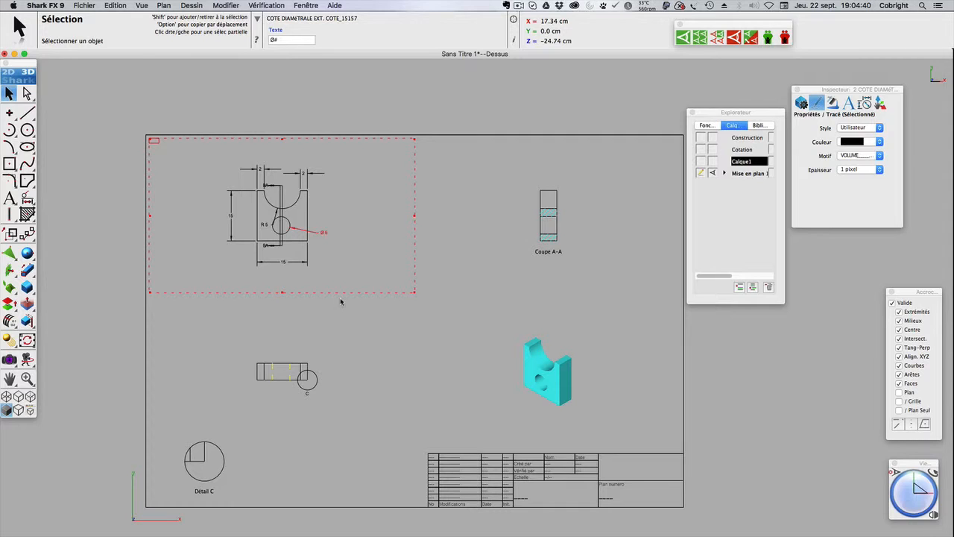
# - Show Calque1 as the current layer and delete the Mise en plan 1 layer with all its contents
pyautogui.click(713, 163)
pyautogui.click(703, 163)
pyautogui.click(735, 174)
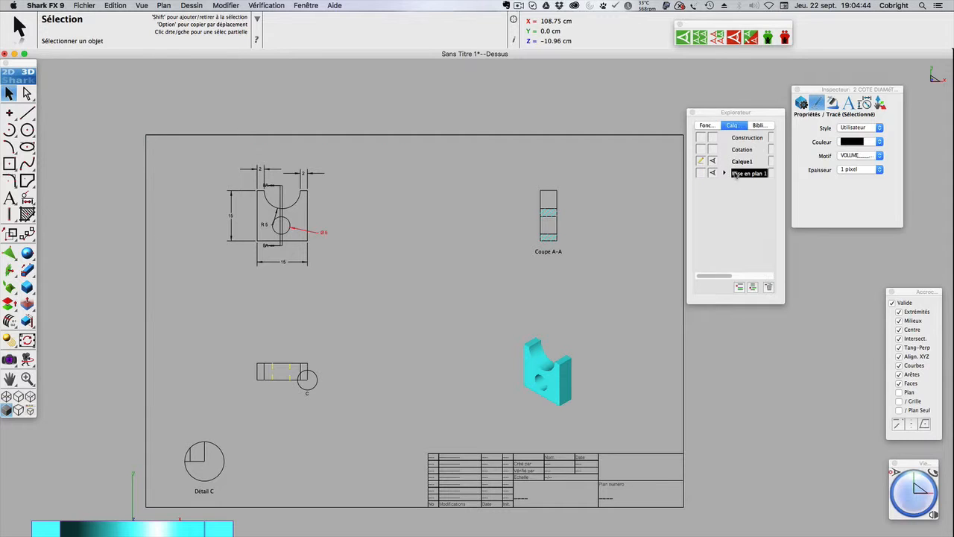
pyautogui.click(768, 287)
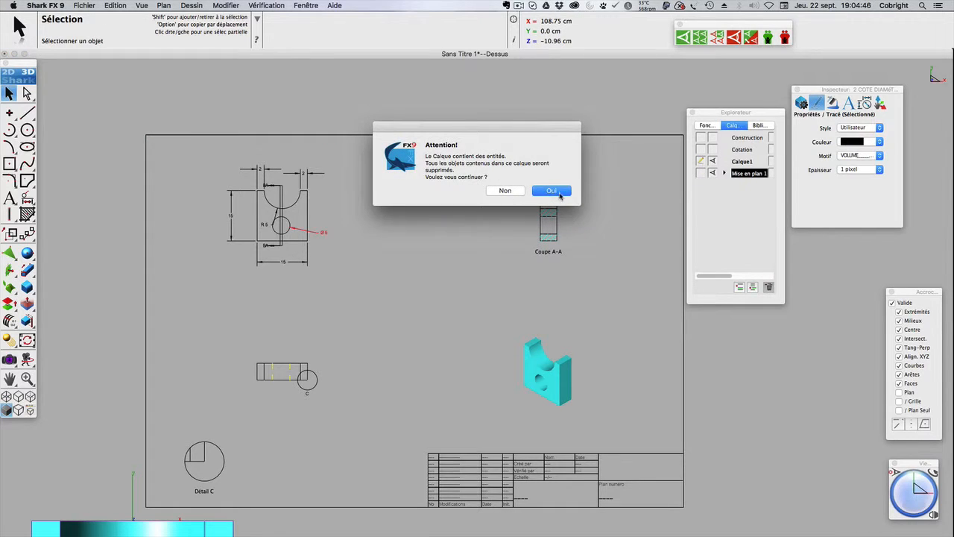
pyautogui.click(551, 191)
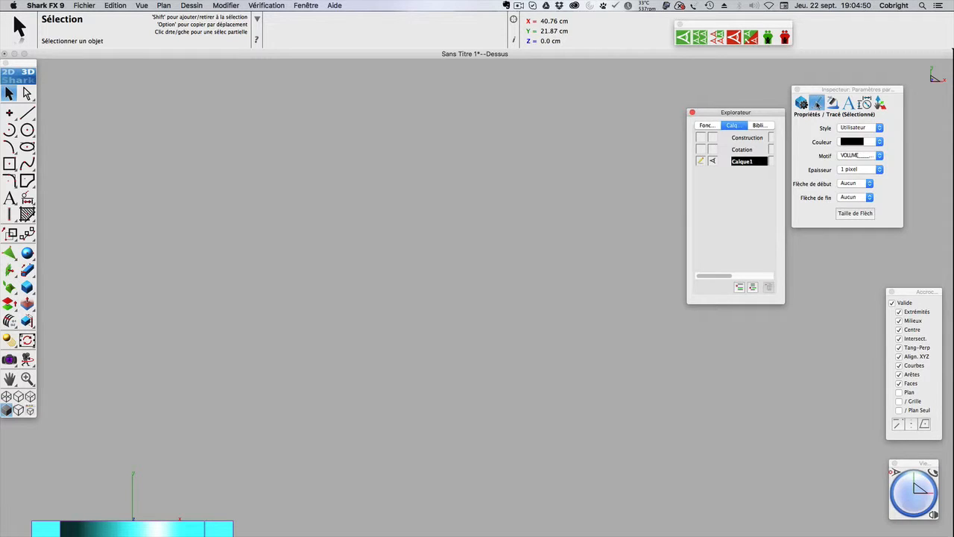
# - Create a new line style named pointillesBK with the POINTILLES pattern
pyautogui.click(869, 128)
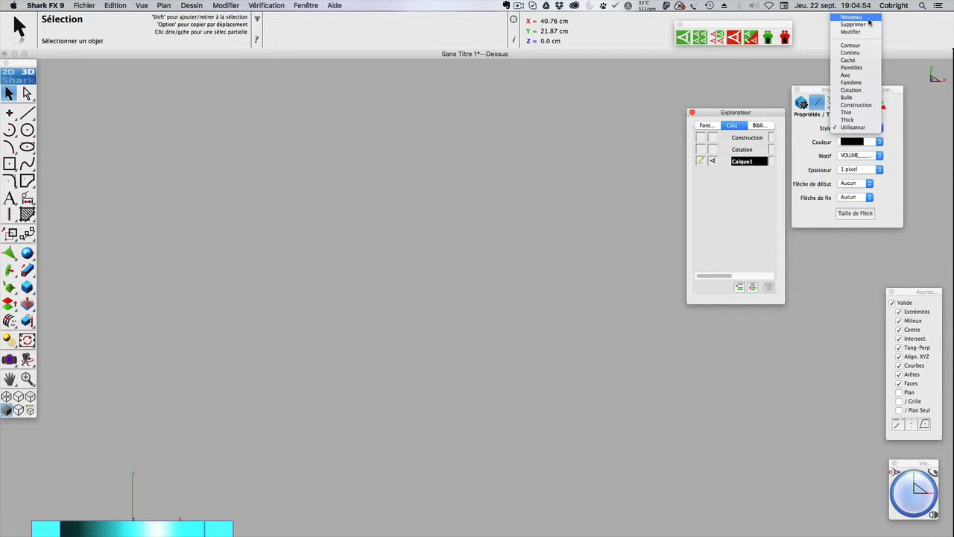
pyautogui.click(868, 22)
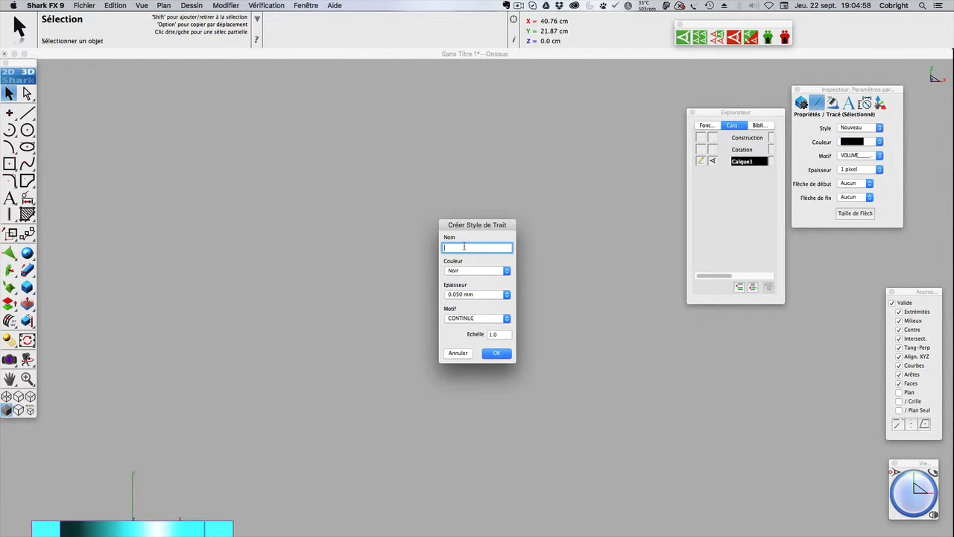
pyautogui.write('pointillesBK')
pyautogui.click(485, 319)
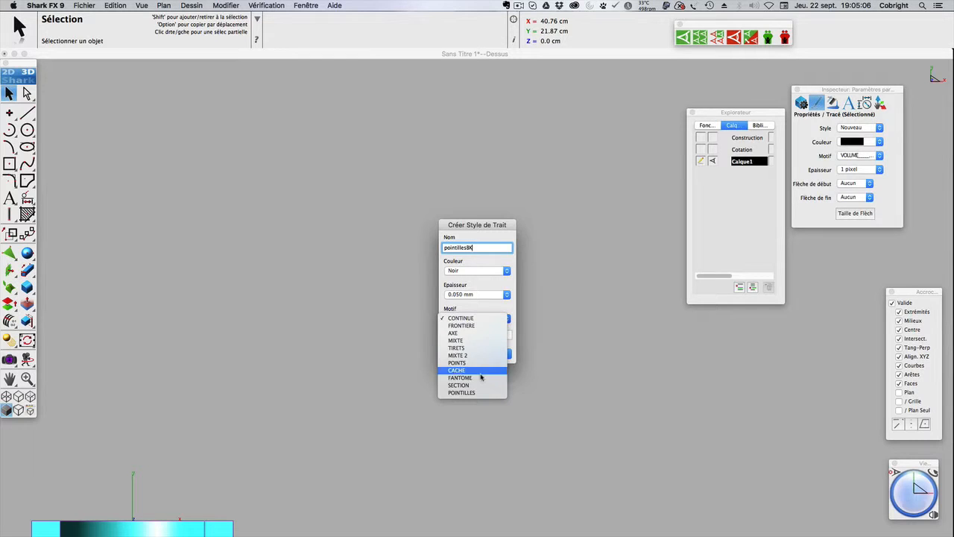
pyautogui.click(481, 395)
pyautogui.click(498, 353)
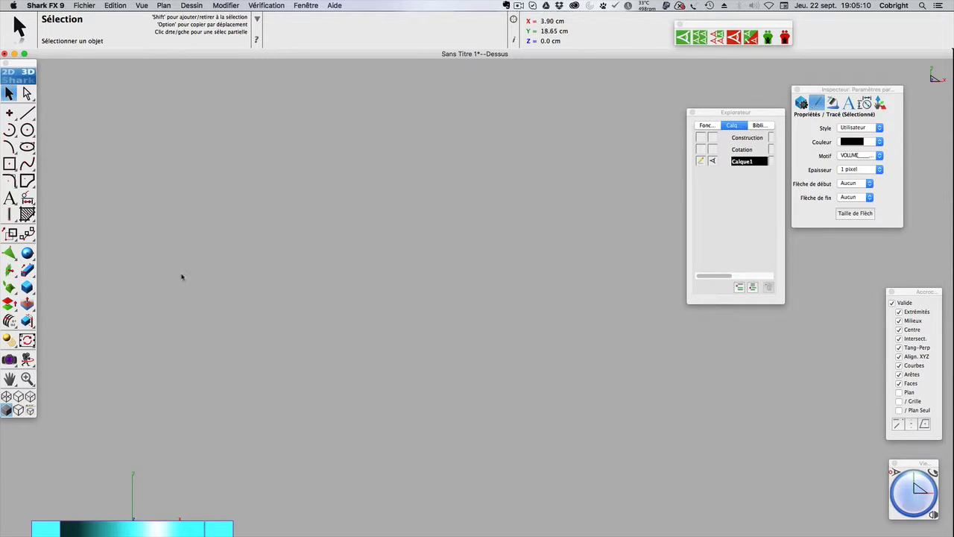
# - Switch the model display to the Face view
pyautogui.scroll(-3, 273, 325)
pyautogui.scroll(-2, 274, 325)
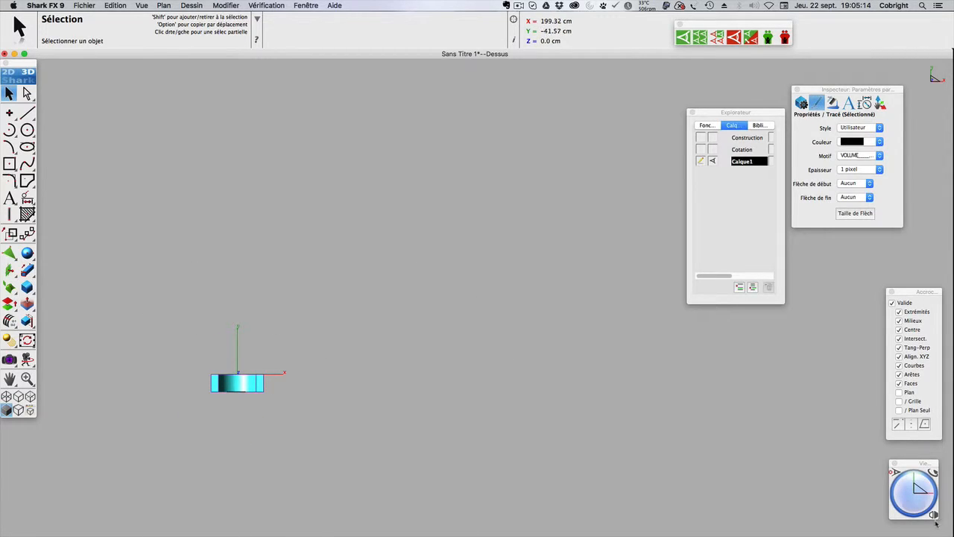
pyautogui.click(896, 472)
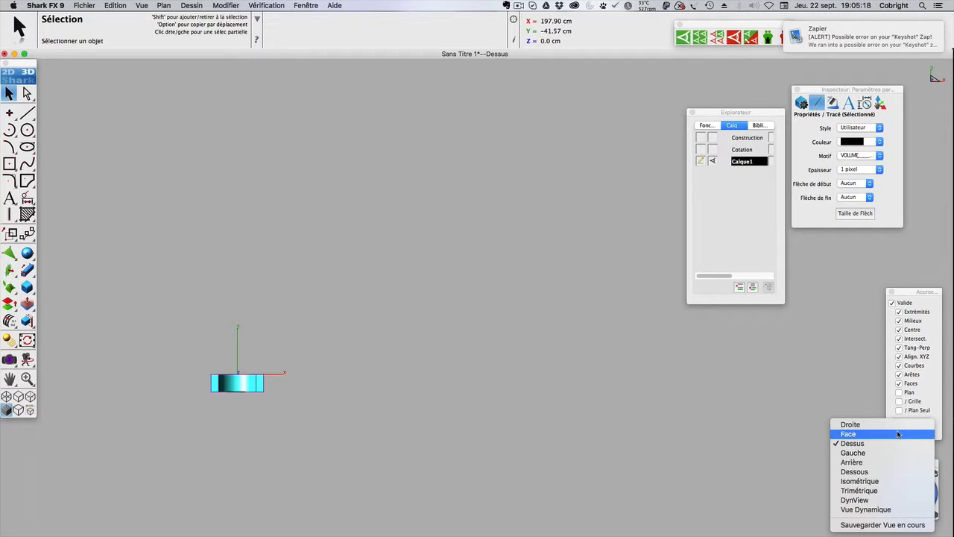
pyautogui.click(898, 434)
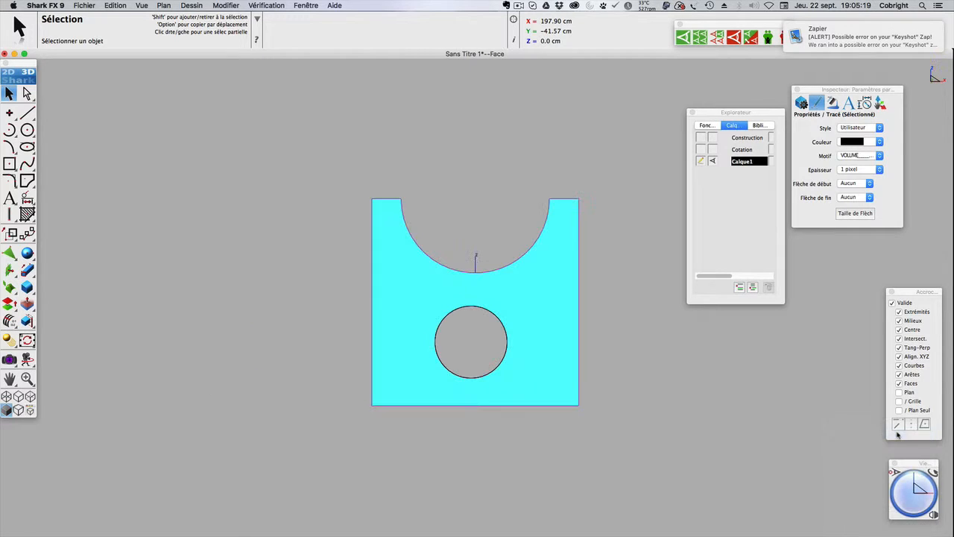
# - Generate a new Mise en Plan of the part in the A3 H – 4 Vues format, using pointillesBK for hidden lines
pyautogui.click(27, 340)
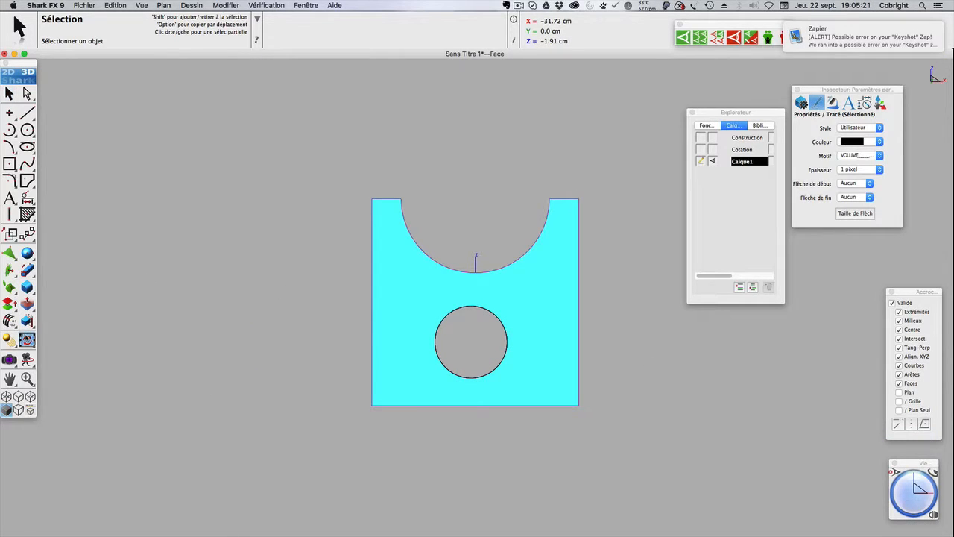
pyautogui.click(45, 339)
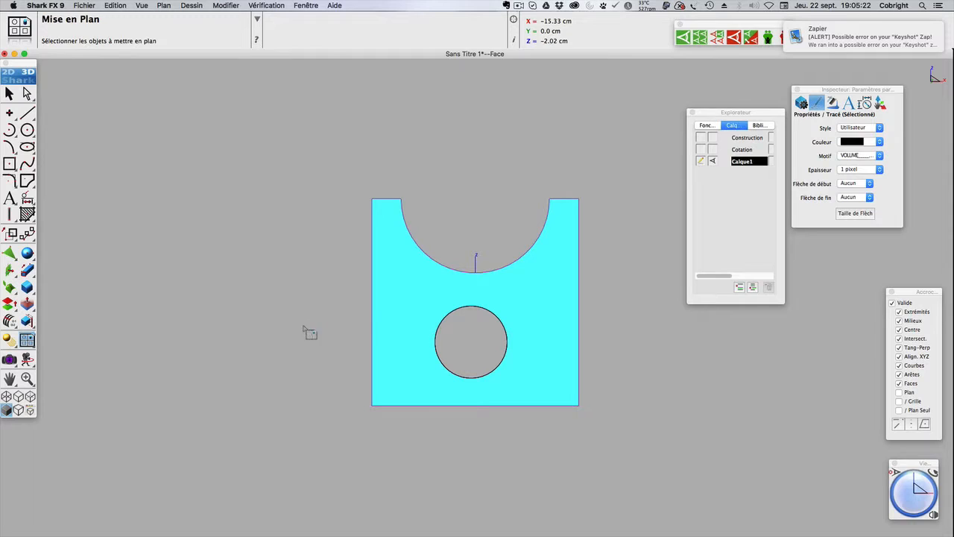
pyautogui.click(410, 293)
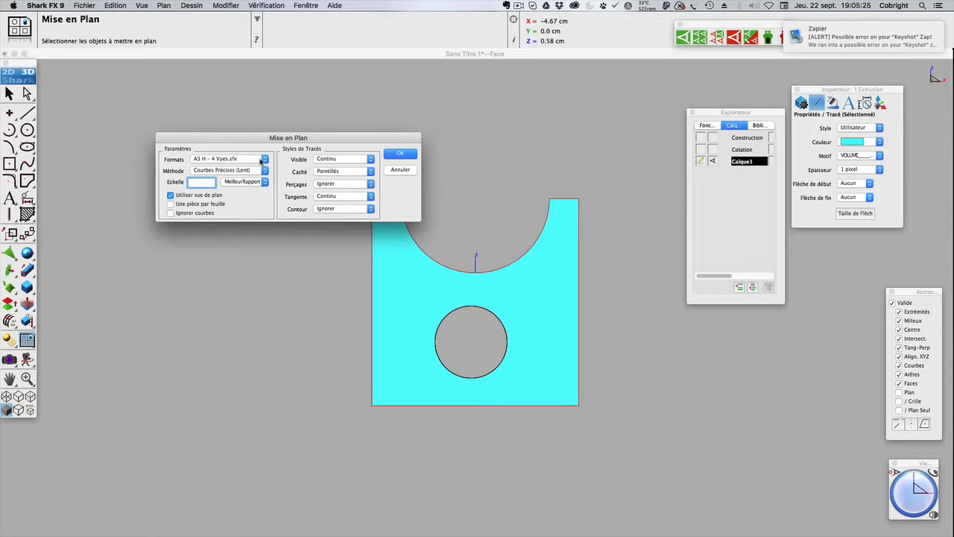
pyautogui.click(339, 171)
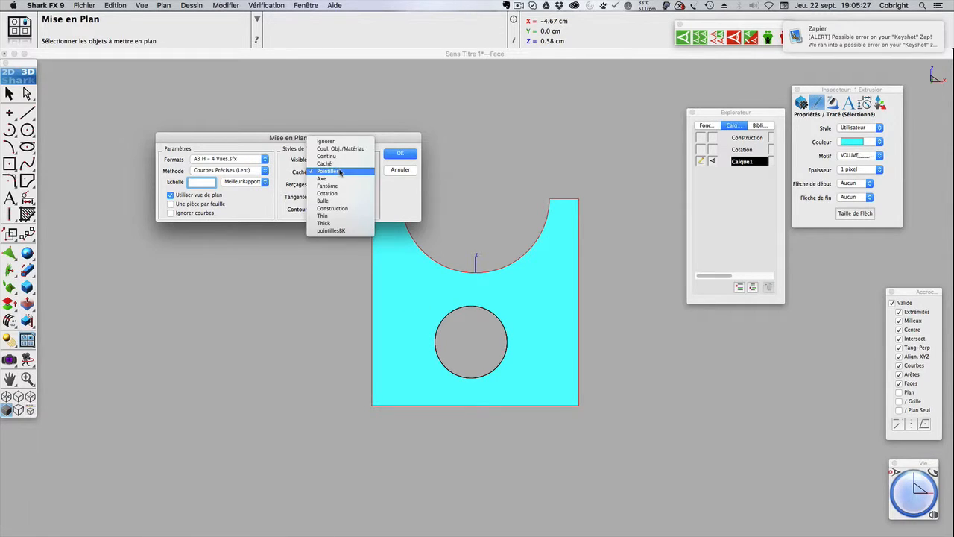
pyautogui.click(354, 232)
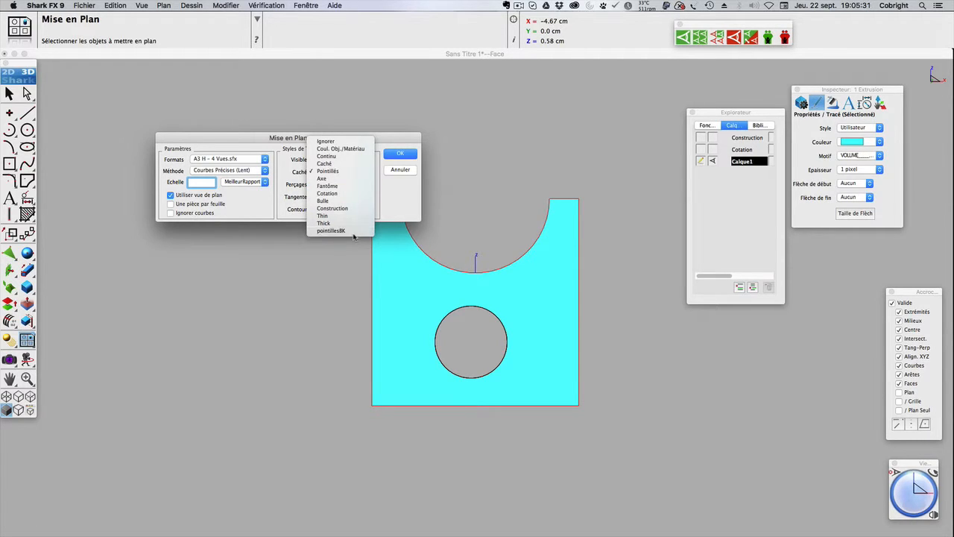
pyautogui.click(408, 157)
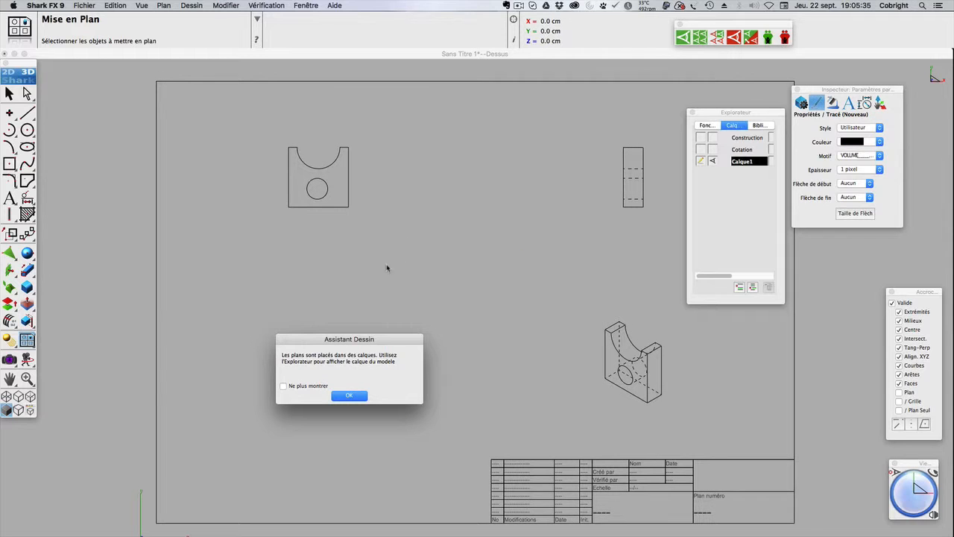
pyautogui.click(354, 395)
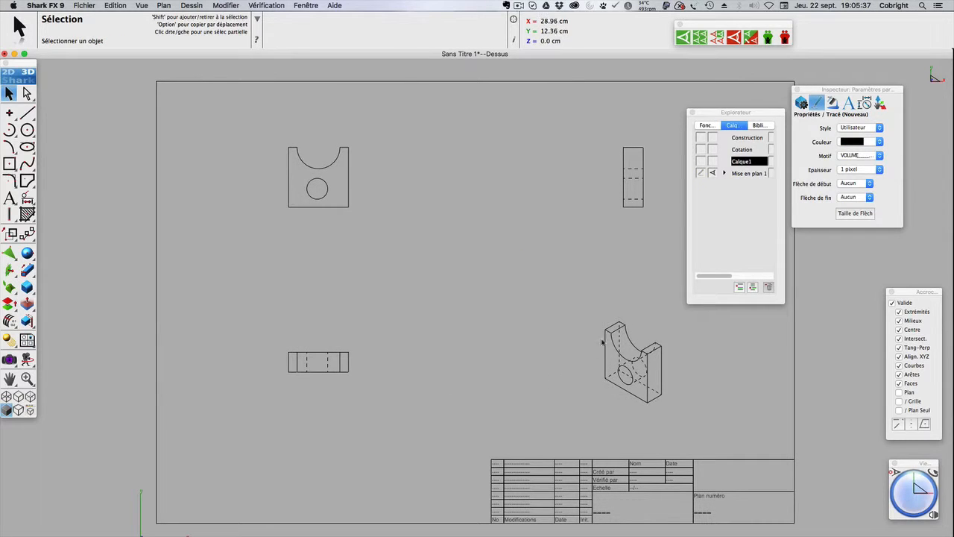